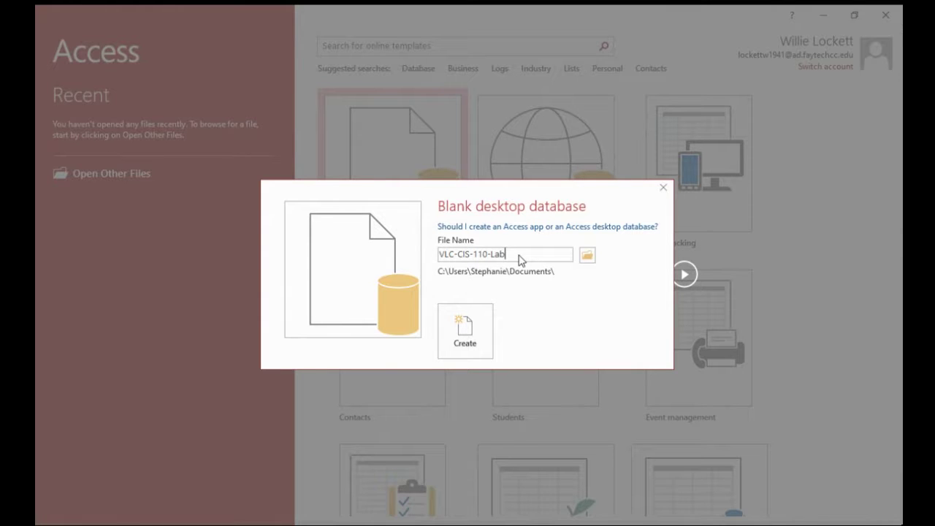
- Create the blank desktop database VLC-CIS-110-Lab6 in the Desktop folder VLC-CIS-110\Modules\Module6
{"action": "type", "text": "6"}
{"action": "left_click", "coordinate": [588, 256]}
{"action": "left_click", "coordinate": [589, 255]}
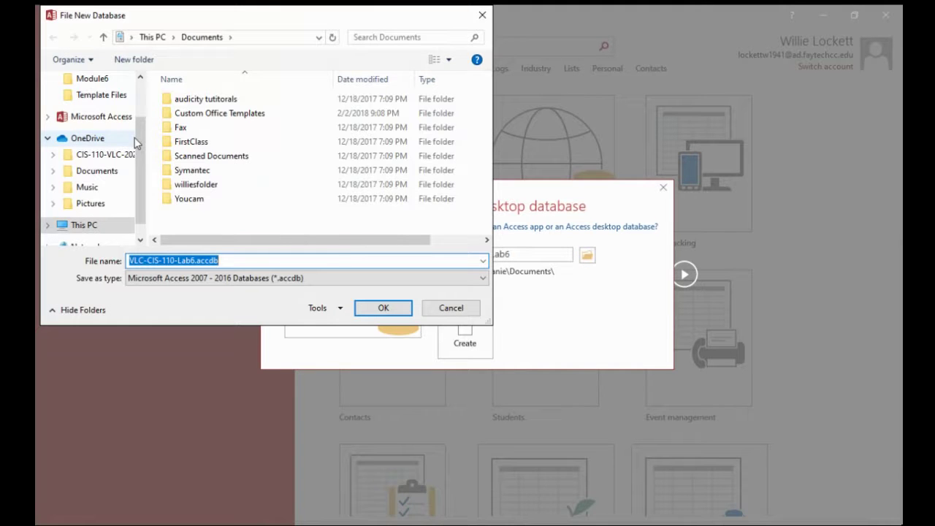
{"action": "left_click_drag", "start_coordinate": [136, 138], "coordinate": [136, 168]}
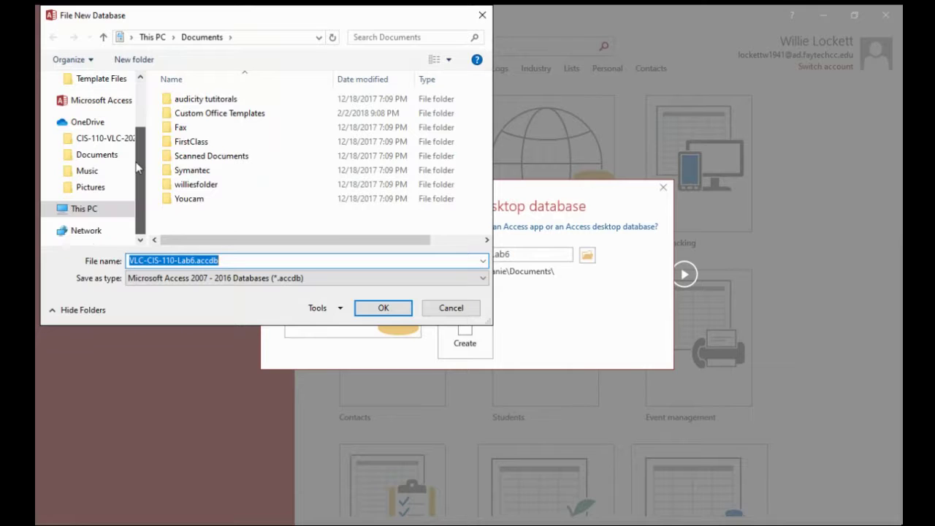
{"action": "left_click", "coordinate": [50, 213]}
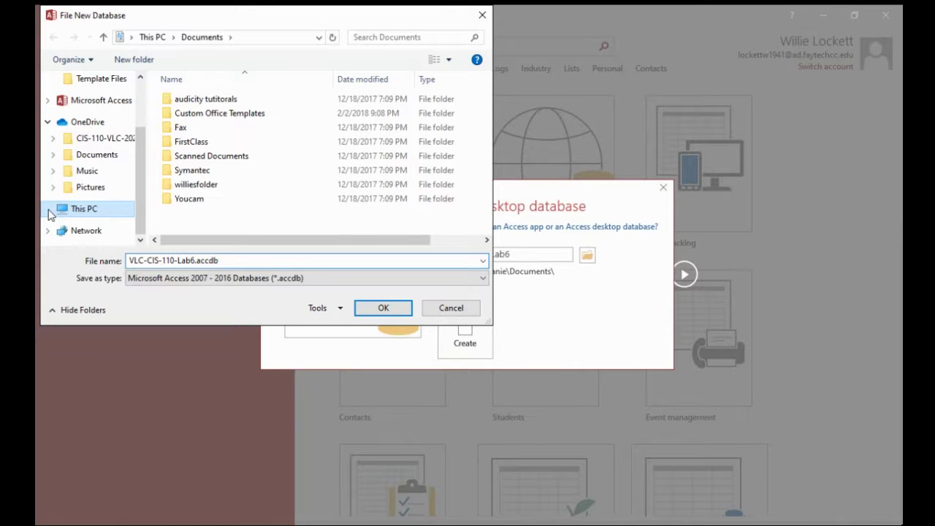
{"action": "left_click", "coordinate": [48, 213]}
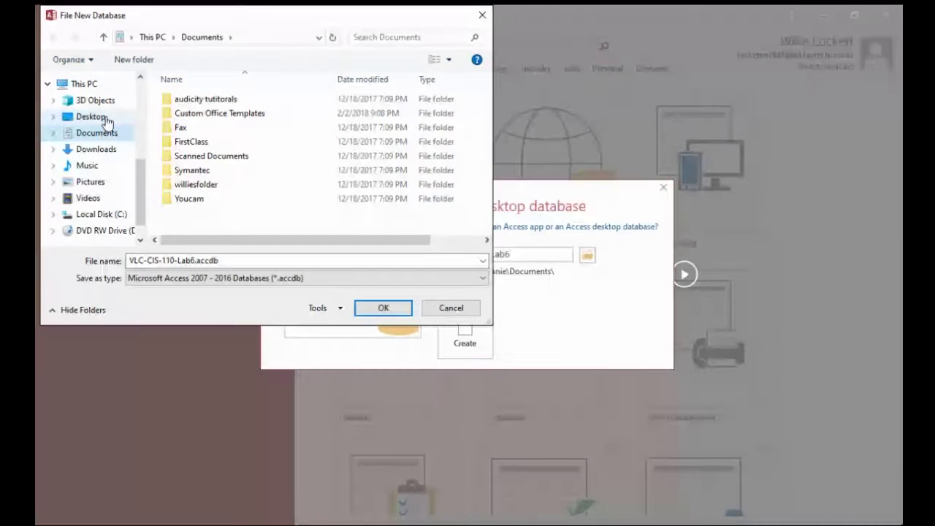
{"action": "left_click", "coordinate": [52, 117]}
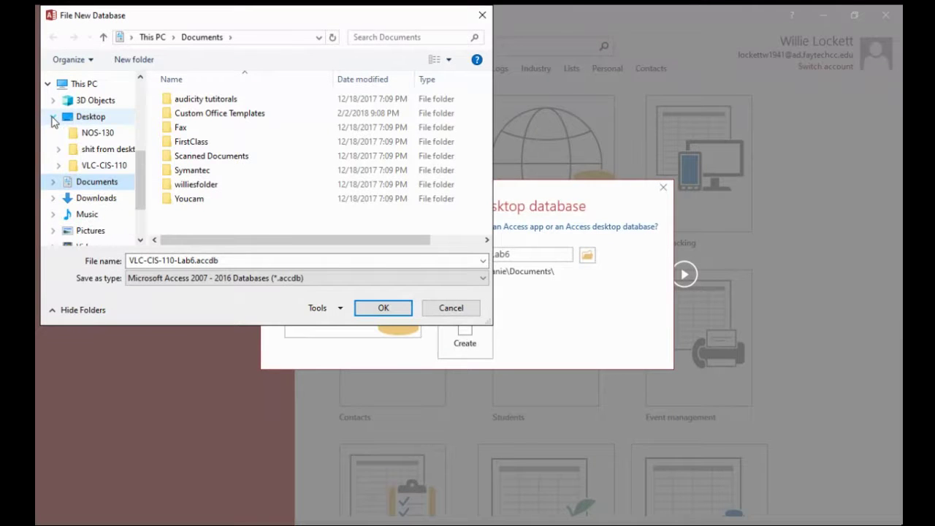
{"action": "left_click", "coordinate": [58, 165]}
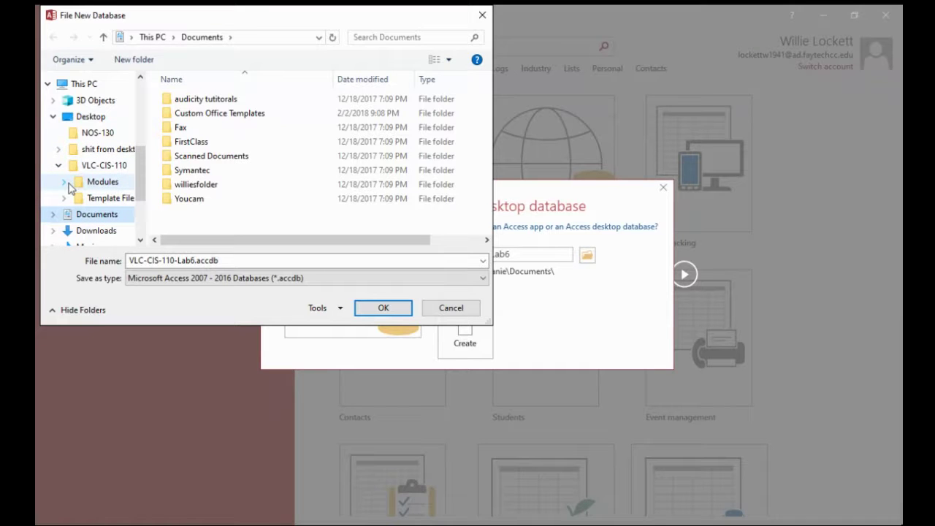
{"action": "left_click", "coordinate": [64, 184]}
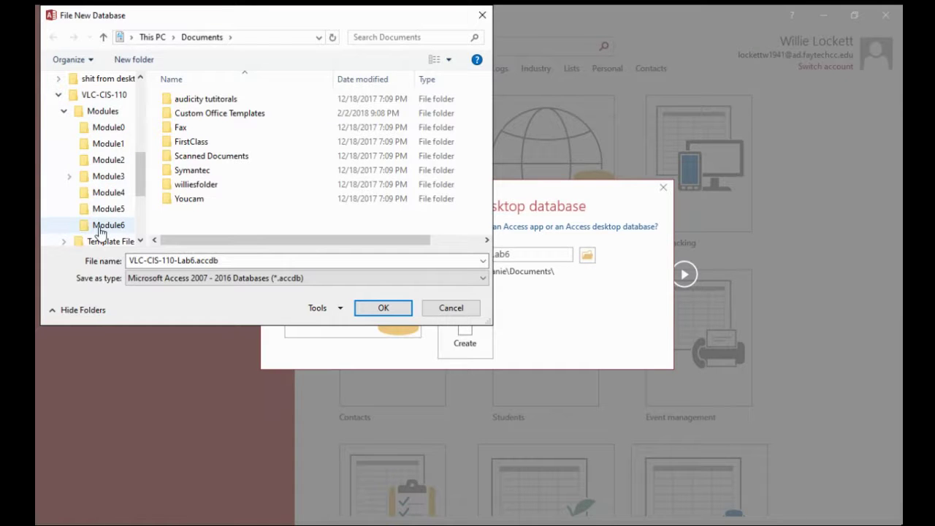
{"action": "left_click", "coordinate": [100, 228]}
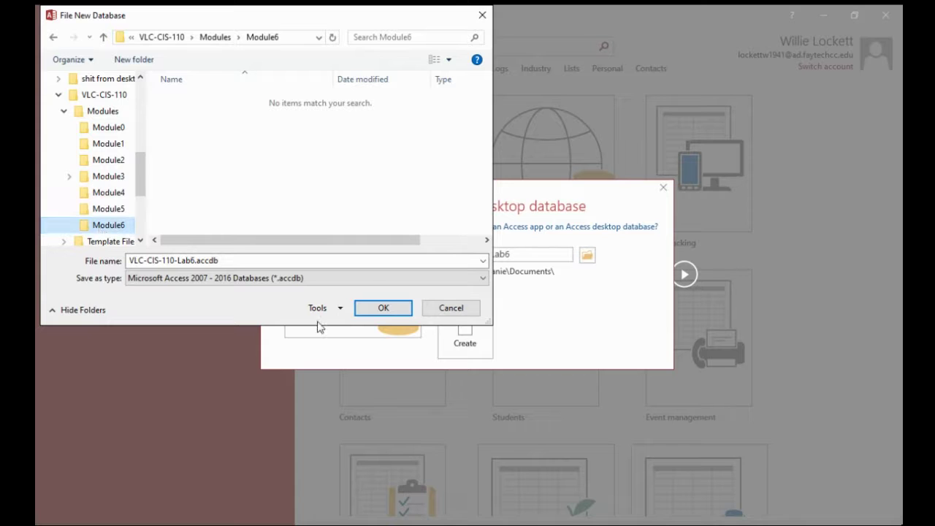
{"action": "left_click", "coordinate": [376, 309]}
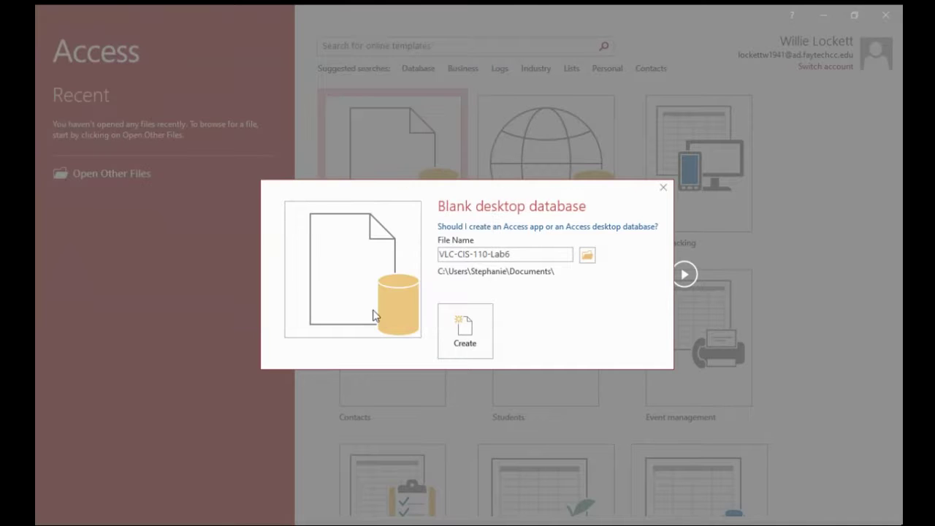
{"action": "left_click", "coordinate": [471, 346]}
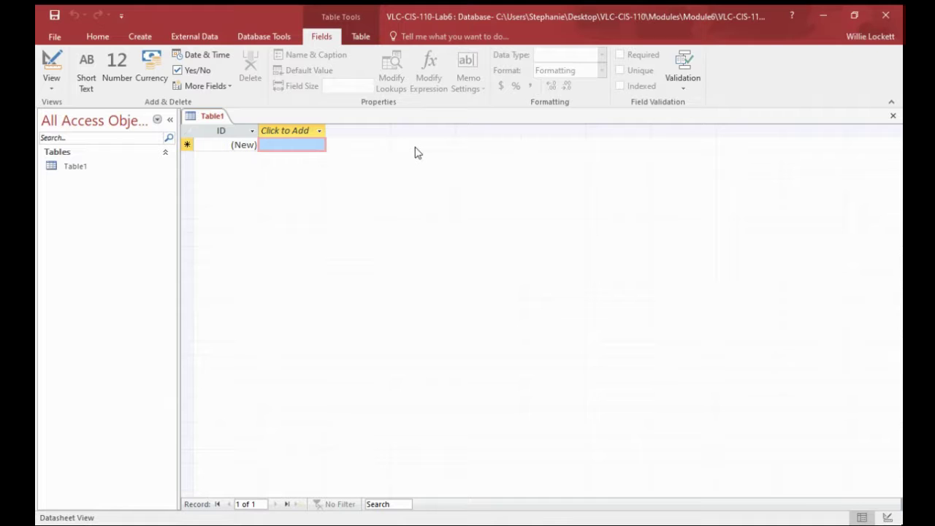
- Enter the text Number in the empty column beside ID to add a new field with its first record
{"action": "left_click", "coordinate": [251, 133]}
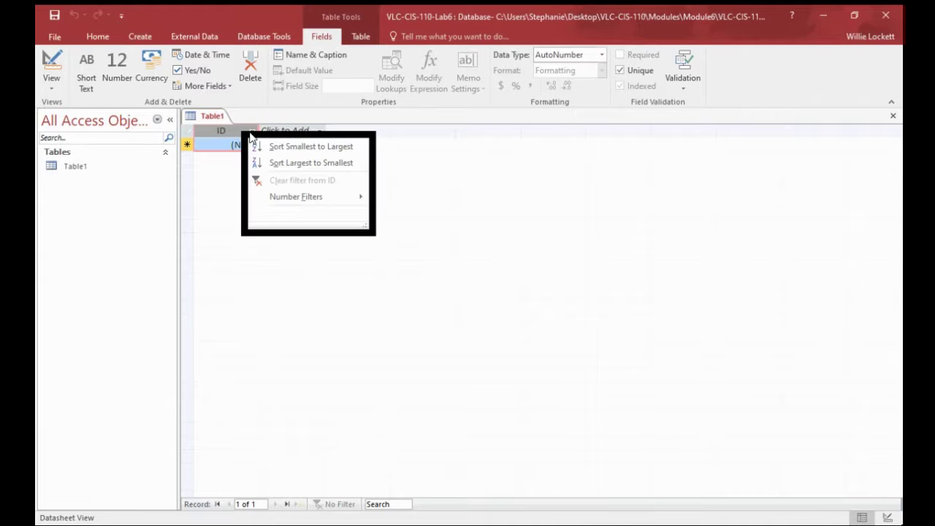
{"action": "left_click", "coordinate": [236, 144]}
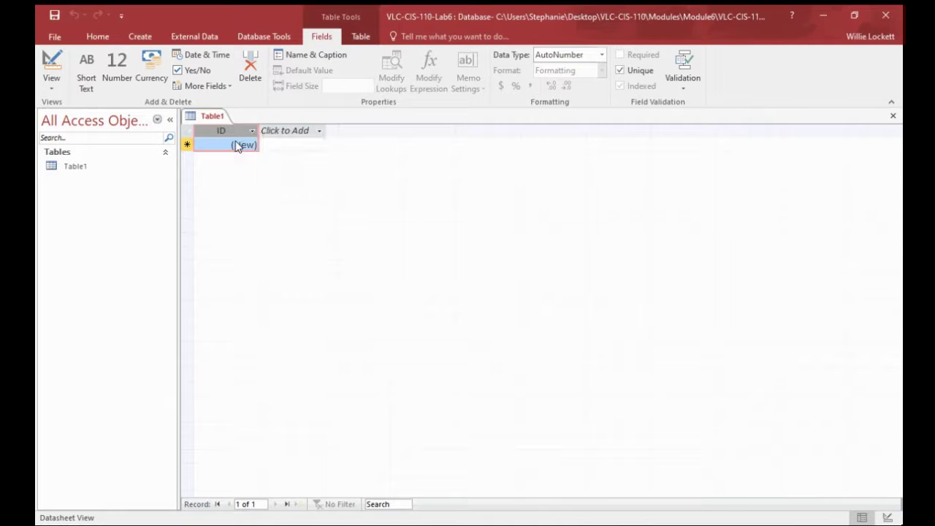
{"action": "left_click", "coordinate": [292, 146]}
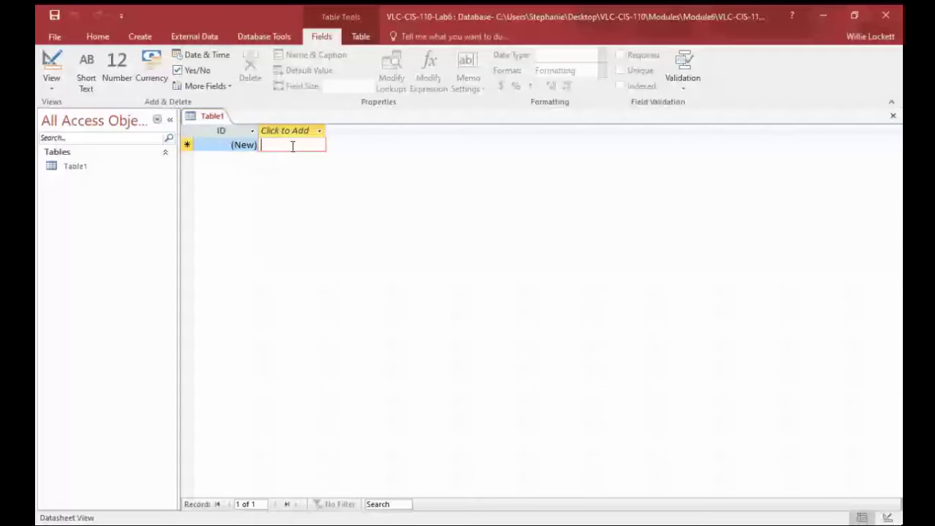
{"action": "type", "text": "Number"}
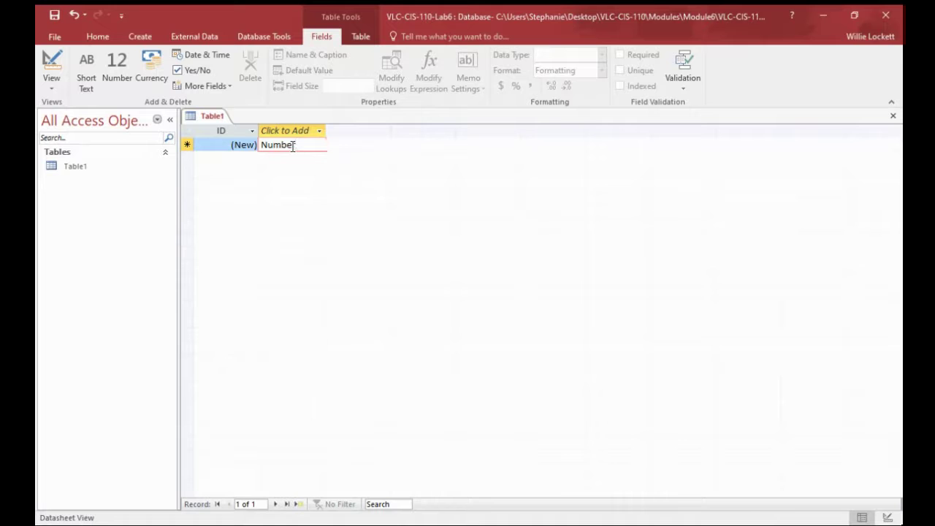
{"action": "key", "text": "Tab"}
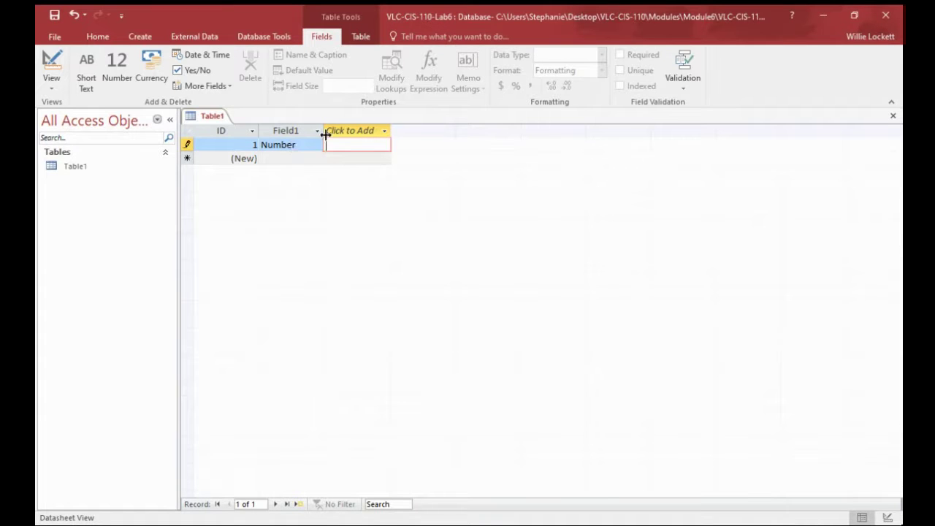
{"action": "left_click", "coordinate": [315, 131]}
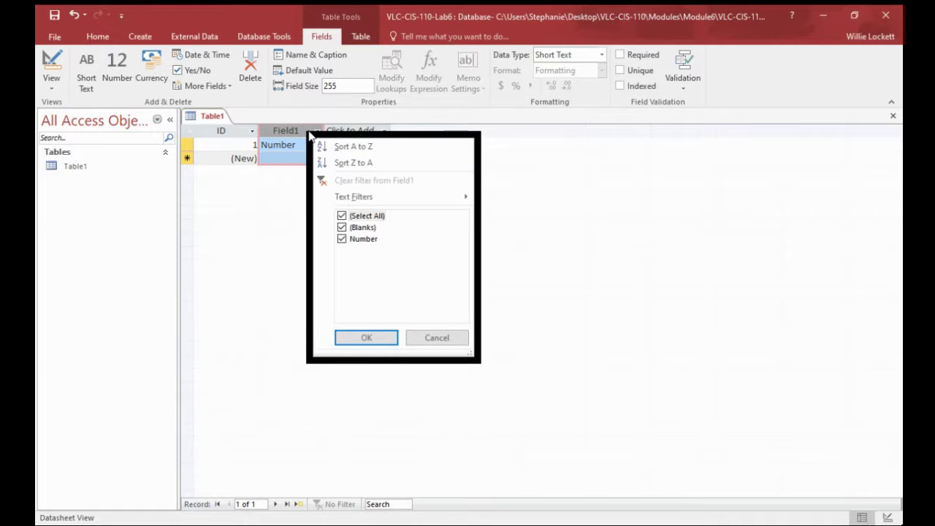
{"action": "left_click", "coordinate": [316, 132]}
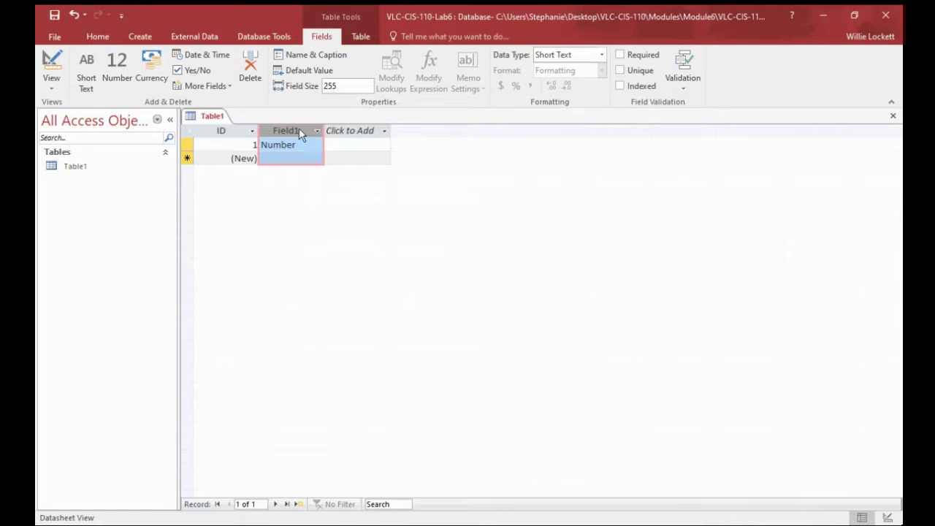
{"action": "left_click", "coordinate": [317, 130]}
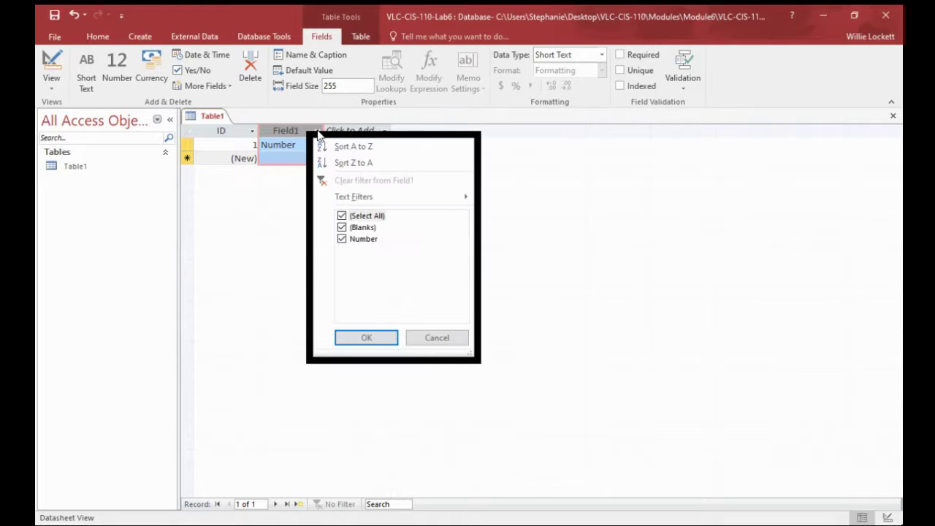
{"action": "left_click", "coordinate": [434, 340]}
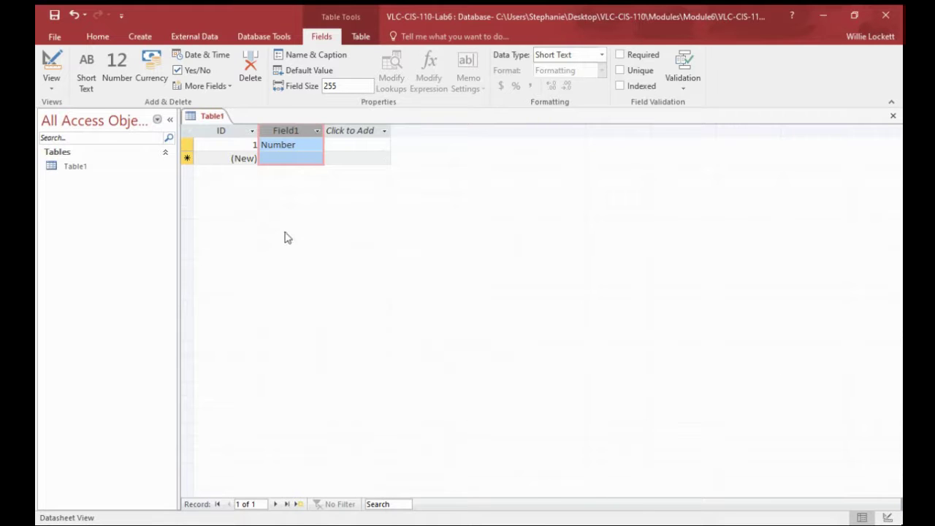
- Switch the table to Design View, saving it under the name bass guitar
{"action": "left_click", "coordinate": [51, 81]}
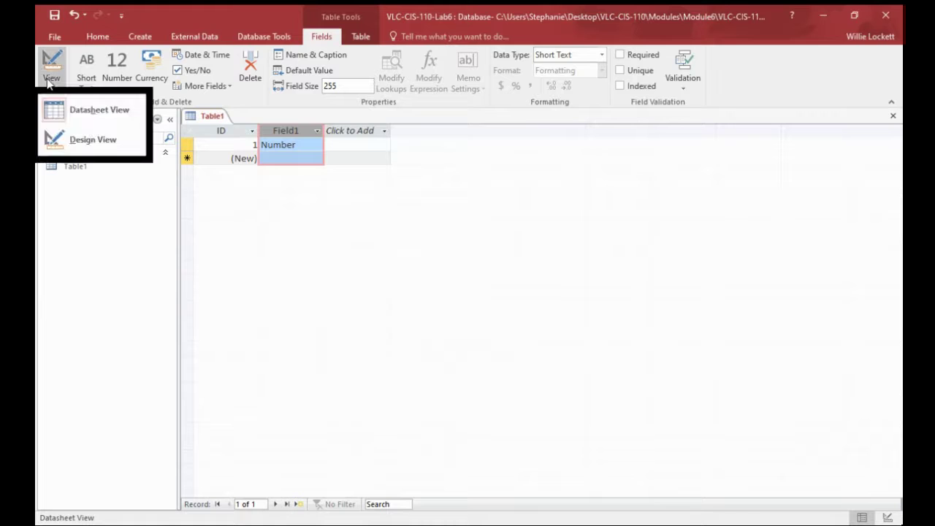
{"action": "left_click", "coordinate": [79, 144]}
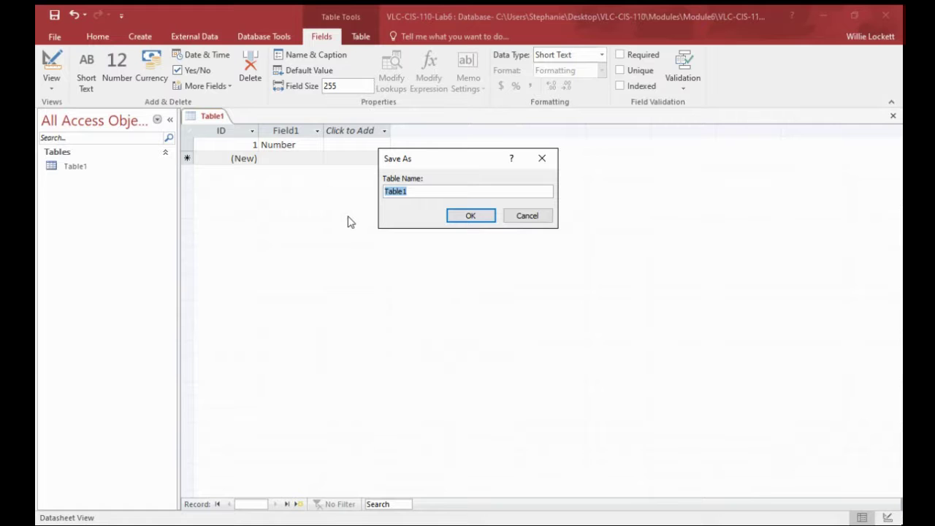
{"action": "type", "text": "bass guitar"}
{"action": "key", "text": "Return"}
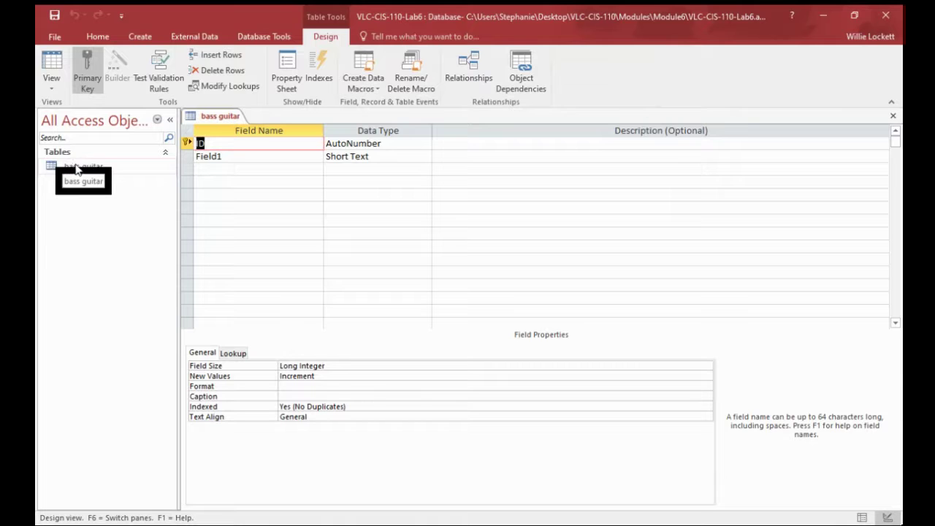
- Rename the primary key field ID as Number
{"action": "left_click", "coordinate": [248, 143]}
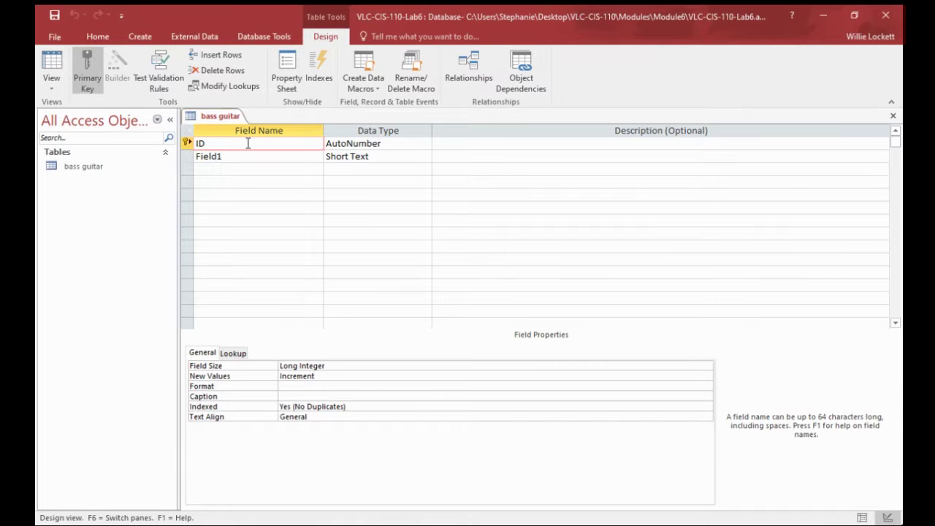
{"action": "key", "text": "BackSpace"}
{"action": "key", "text": "BackSpace"}
{"action": "type", "text": "Number"}
- Rename the second field, Field1, as MAKE
{"action": "left_click", "coordinate": [304, 159]}
{"action": "key", "text": "BackSpace"}
{"action": "key", "text": "BackSpace"}
{"action": "key", "text": "BackSpace"}
{"action": "key", "text": "BackSpace"}
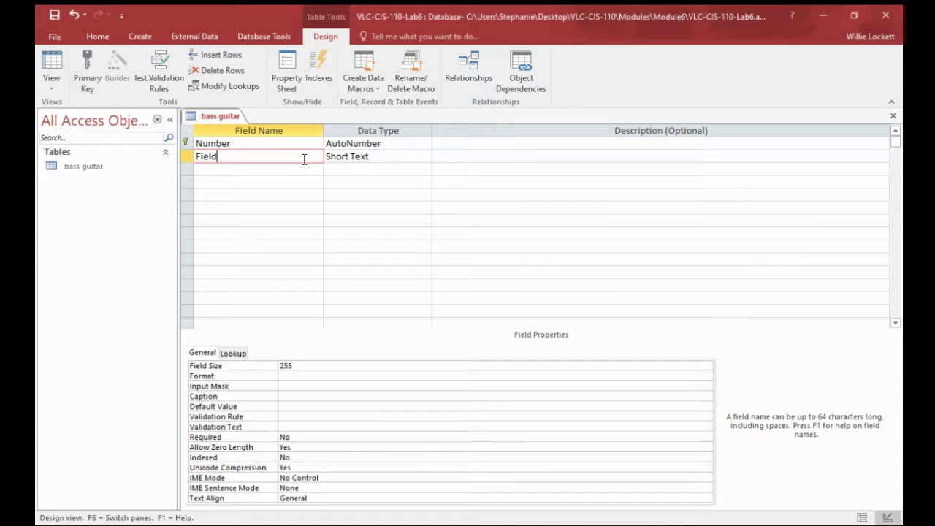
{"action": "key", "text": "BackSpace"}
{"action": "key", "text": "BackSpace"}
{"action": "type", "text": "MAKE"}
- Set the field size of the MAKE field to 25
{"action": "left_click", "coordinate": [306, 367]}
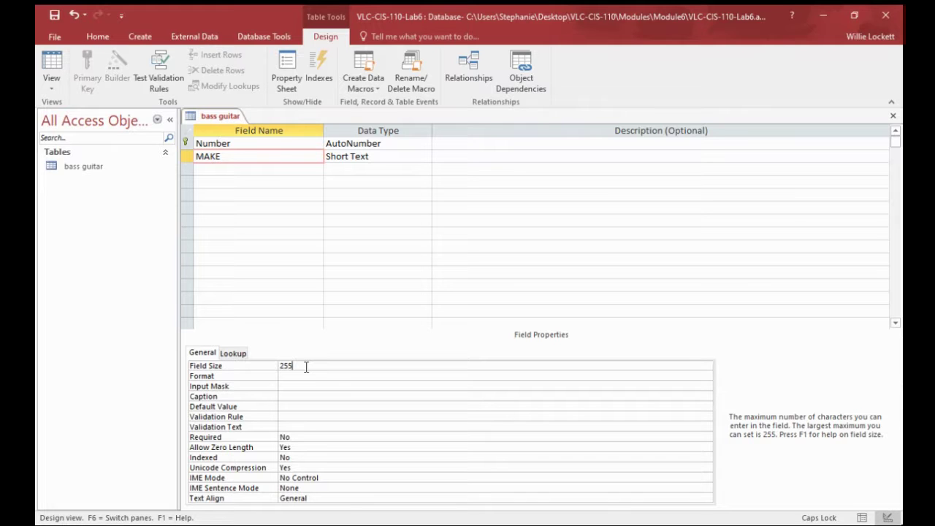
{"action": "key", "text": "BackSpace"}
{"action": "key", "text": "BackSpace"}
{"action": "key", "text": "BackSpace"}
{"action": "type", "text": "25"}
- Add a third field named Model below MAKE, keeping the default Short Text data type
{"action": "left_click", "coordinate": [254, 173]}
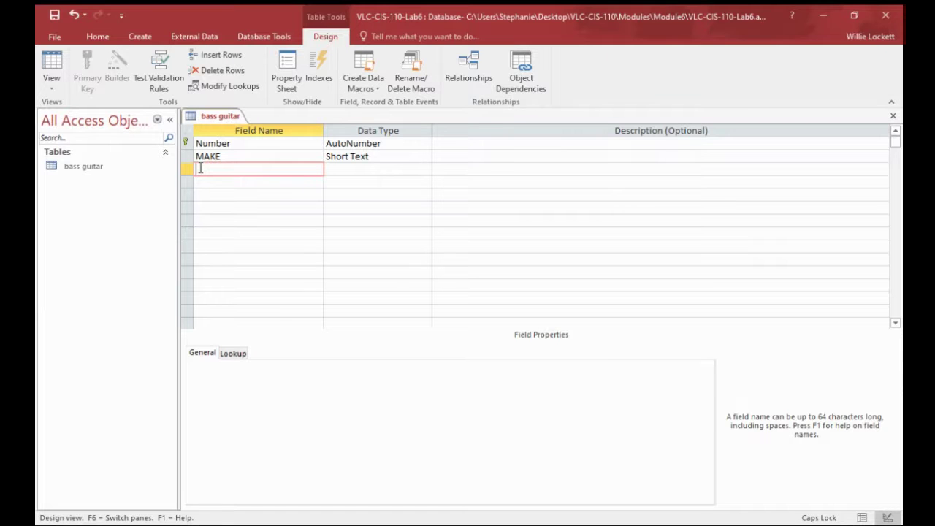
{"action": "type", "text": "MODEL"}
{"action": "key", "text": "BackSpace"}
{"action": "key", "text": "BackSpace"}
{"action": "key", "text": "BackSpace"}
{"action": "key", "text": "BackSpace"}
{"action": "key", "text": "BackSpace"}
{"action": "key", "text": "Caps_Lock"}
{"action": "type", "text": "Model"}
{"action": "left_click", "coordinate": [460, 169]}
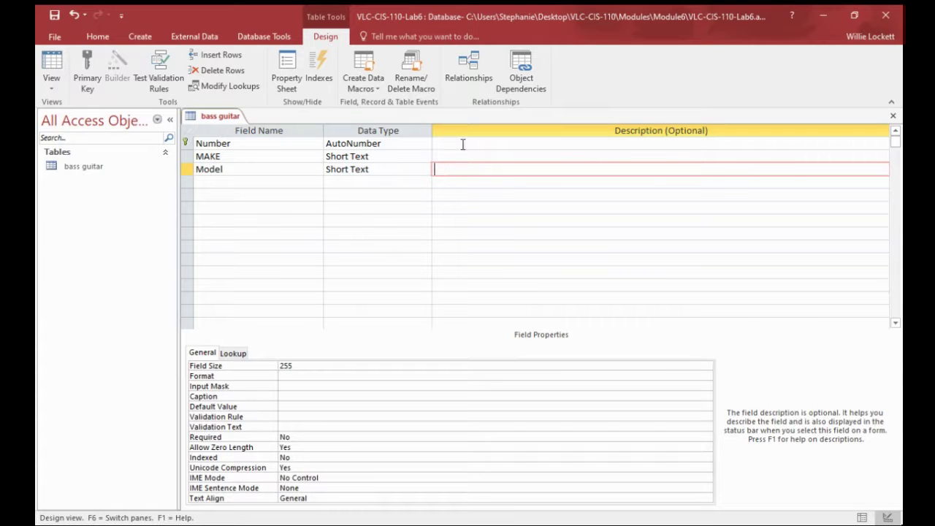
- Describe the Number field as "auto number" and the MAKE field as "Who made the bass"
{"action": "left_click", "coordinate": [462, 144]}
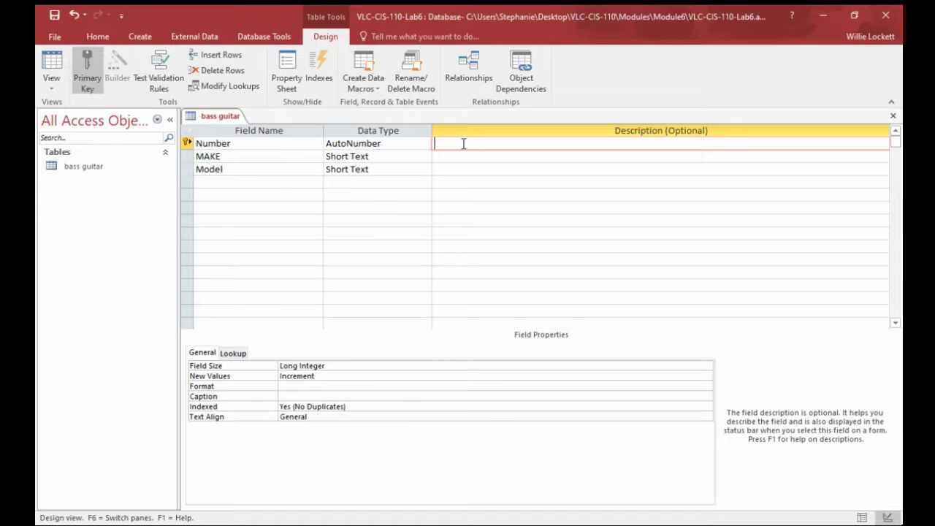
{"action": "type", "text": "auto number"}
{"action": "left_click", "coordinate": [457, 159]}
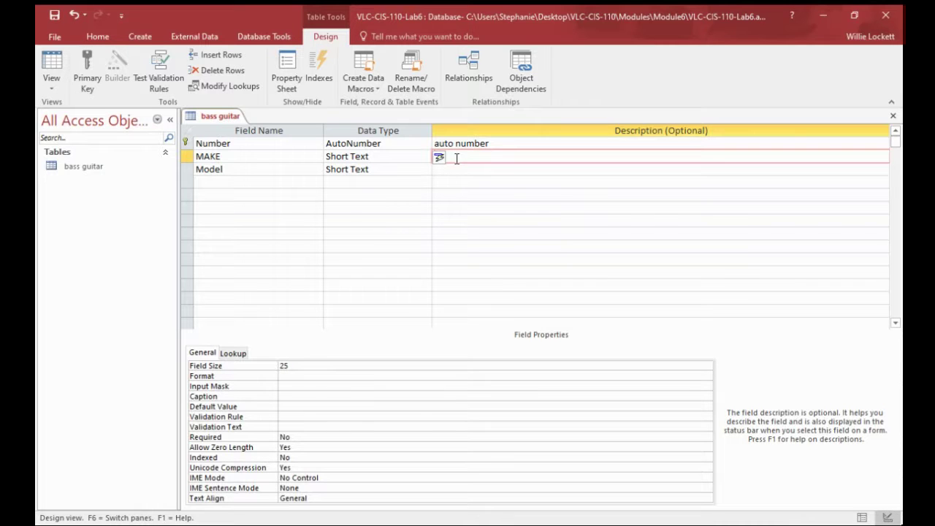
{"action": "type", "text": "Who made the bass"}
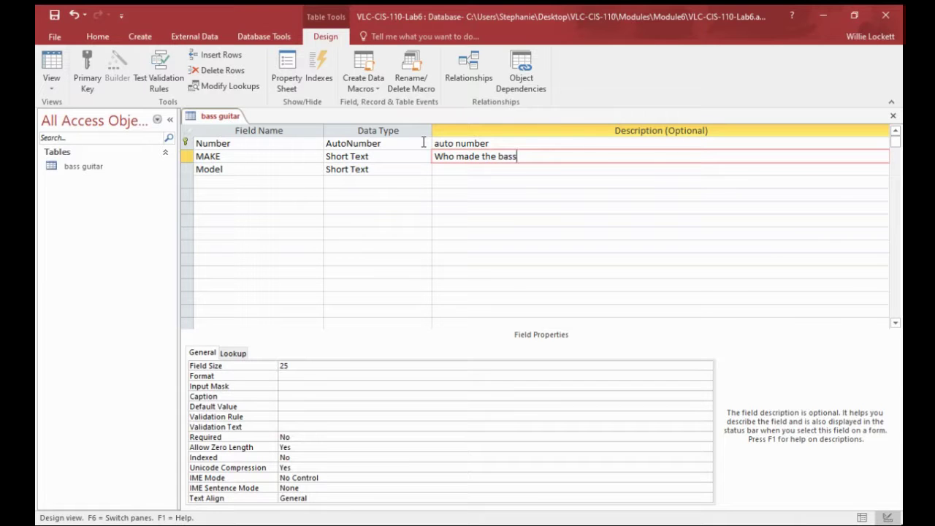
- Describe the Model field as "Bass type jazz percision"
{"action": "left_click", "coordinate": [451, 171]}
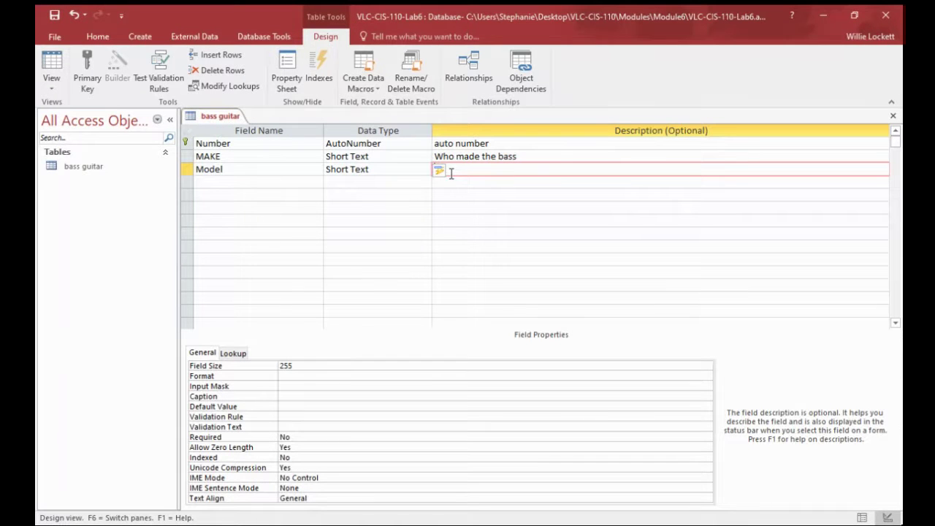
{"action": "type", "text": "Bass t"}
{"action": "type", "text": "ype "}
{"action": "type", "text": "jaz"}
{"action": "type", "text": "z or"}
{"action": "key", "text": "BackSpace"}
{"action": "key", "text": "BackSpace"}
{"action": "key", "text": "BackSpace"}
{"action": "type", "text": "percision"}
- Add a fourth field named strings below Model with the default Short Text data type
{"action": "left_click", "coordinate": [285, 179]}
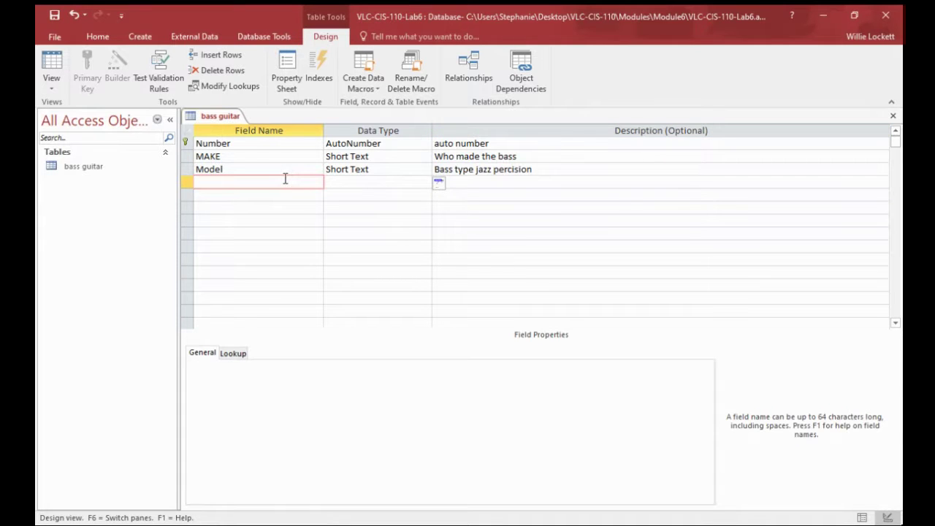
{"action": "type", "text": "strings"}
{"action": "left_click", "coordinate": [370, 185]}
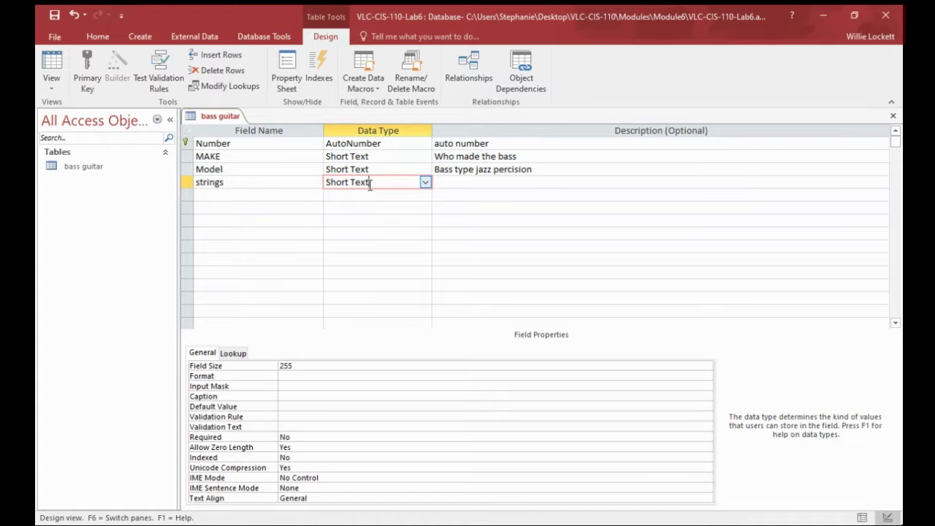
- Set the field size of the strings field to 1
{"action": "left_click", "coordinate": [296, 364]}
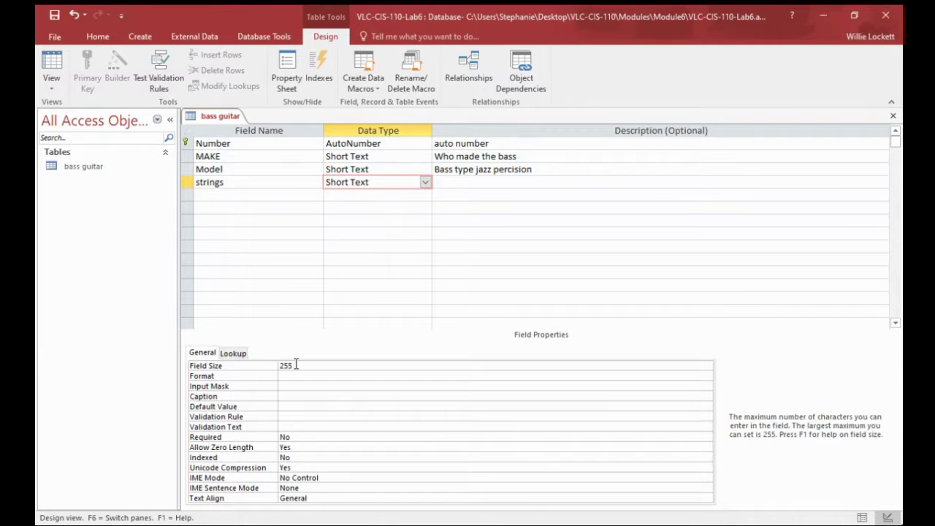
{"action": "key", "text": "BackSpace"}
{"action": "key", "text": "BackSpace"}
{"action": "key", "text": "BackSpace"}
{"action": "type", "text": "1"}
- Change the strings field's data type to Number and describe it as "how many strings"
{"action": "left_click", "coordinate": [425, 182]}
{"action": "left_click", "coordinate": [426, 182]}
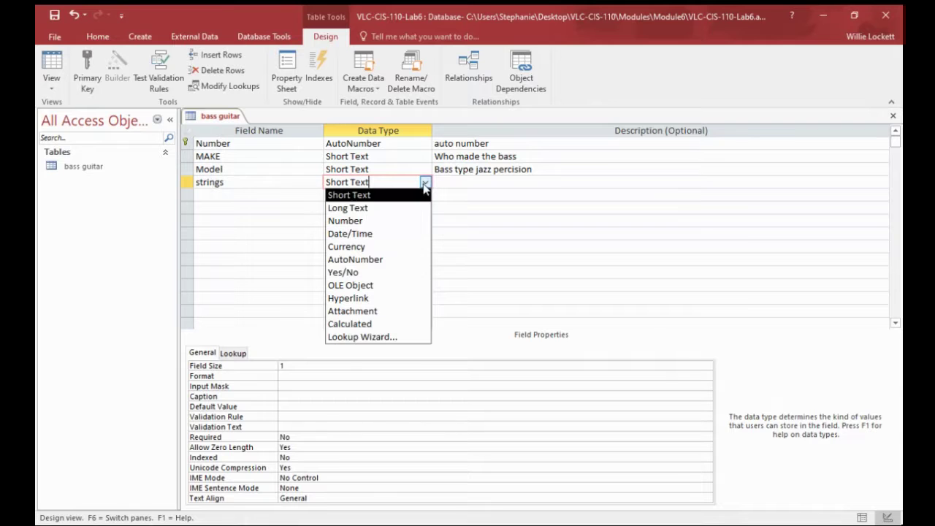
{"action": "left_click", "coordinate": [385, 222]}
{"action": "left_click", "coordinate": [469, 183]}
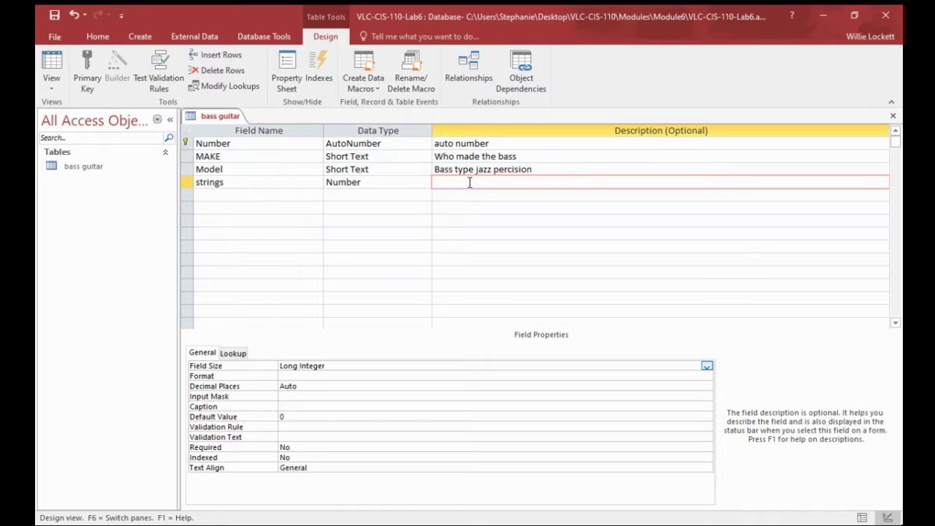
{"action": "type", "text": "how many strings"}
- Add a field named purchase date below strings with the Date/Time data type
{"action": "left_click", "coordinate": [278, 198]}
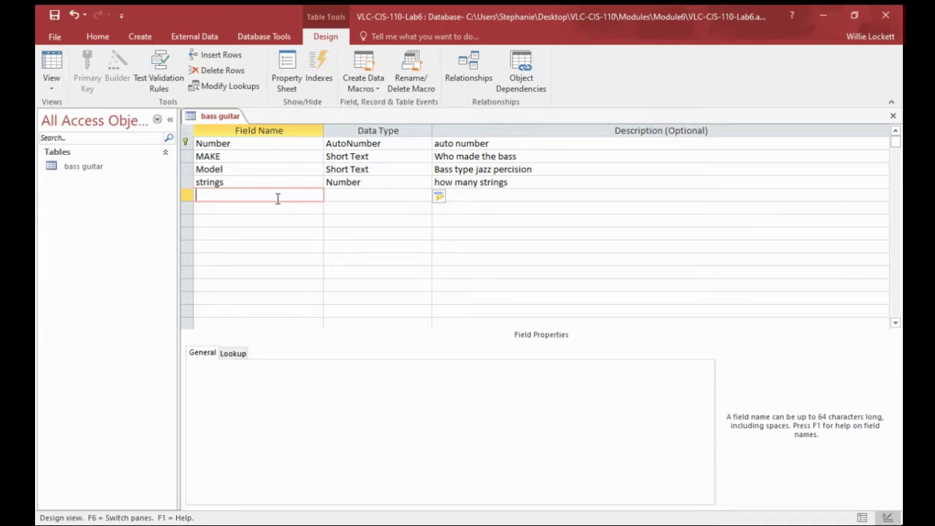
{"action": "type", "text": "purchase date"}
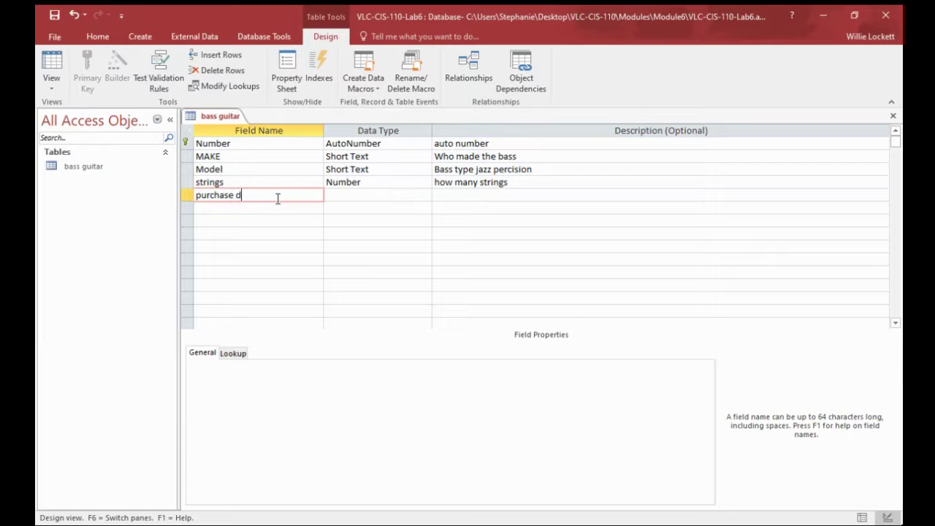
{"action": "left_click", "coordinate": [388, 204]}
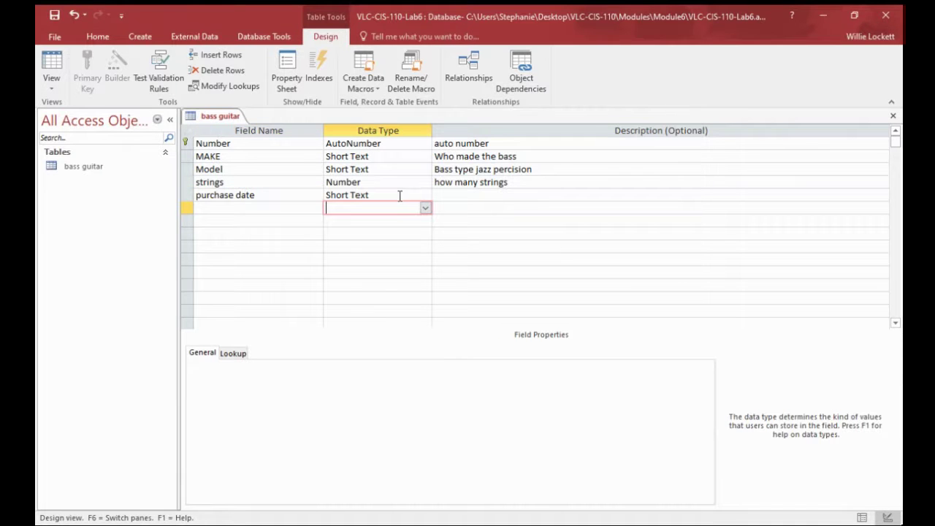
{"action": "left_click", "coordinate": [398, 194]}
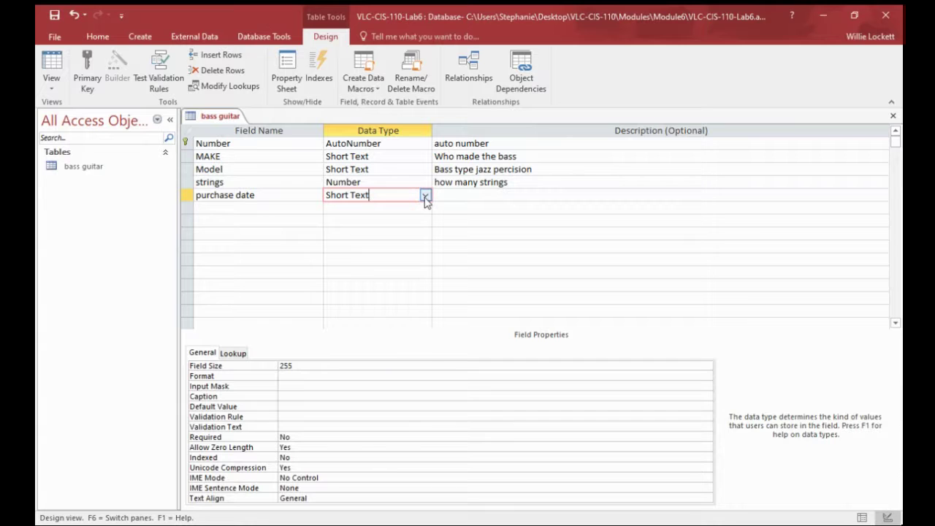
{"action": "left_click", "coordinate": [425, 195]}
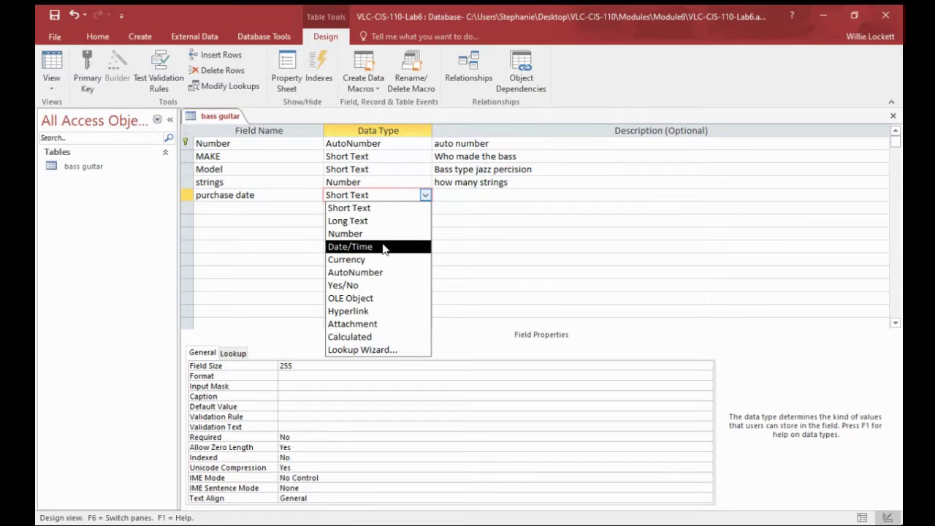
{"action": "key", "text": "Escape"}
{"action": "type", "text": "d"}
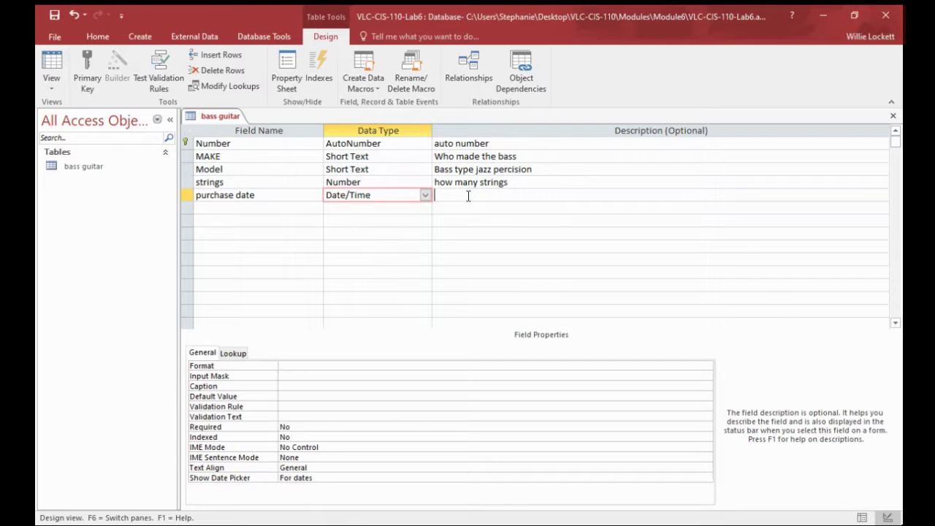
- Describe the purchase date field as "date bass was purchased"
{"action": "left_click", "coordinate": [468, 196]}
{"action": "type", "text": "da"}
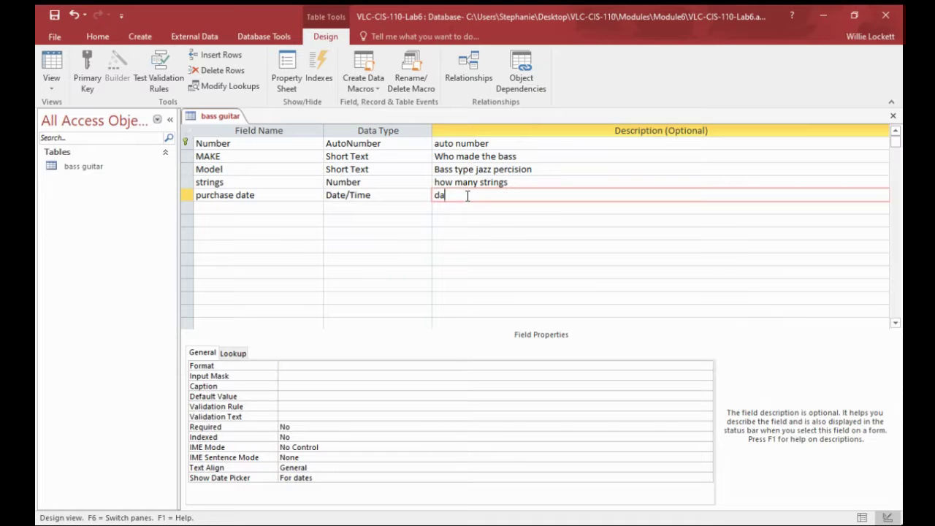
{"action": "type", "text": "te bass was purchased"}
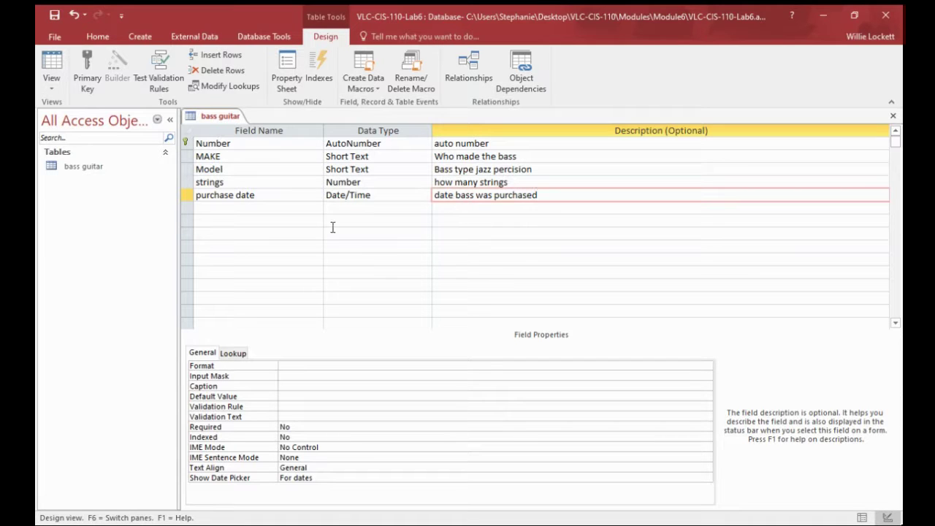
- Add a field named Purchase amount with the Currency data type and the description "amount paid for bass"
{"action": "left_click", "coordinate": [271, 207]}
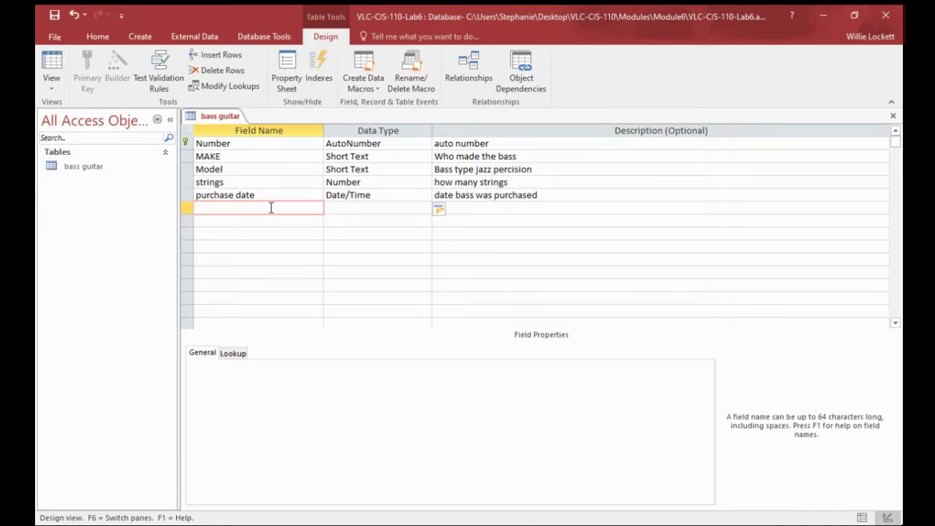
{"action": "type", "text": "Purchase amount"}
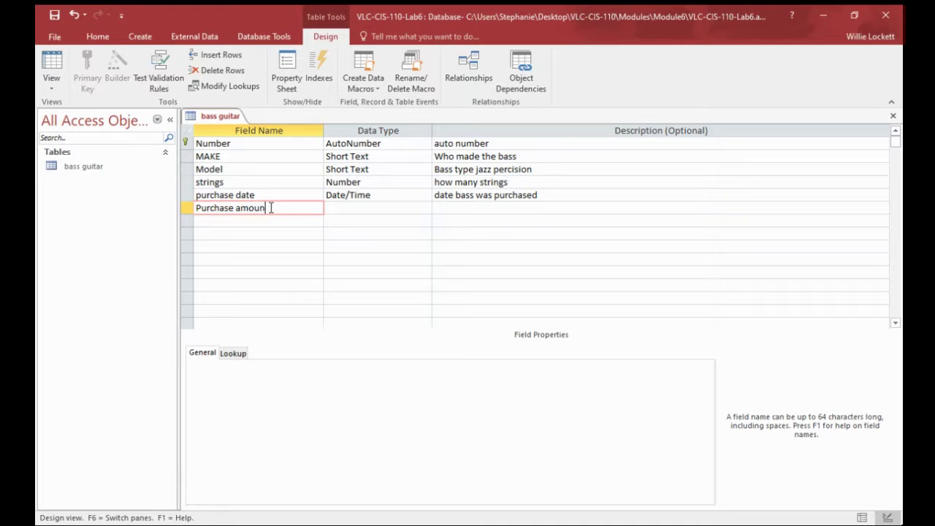
{"action": "left_click", "coordinate": [375, 207]}
{"action": "left_click", "coordinate": [425, 208]}
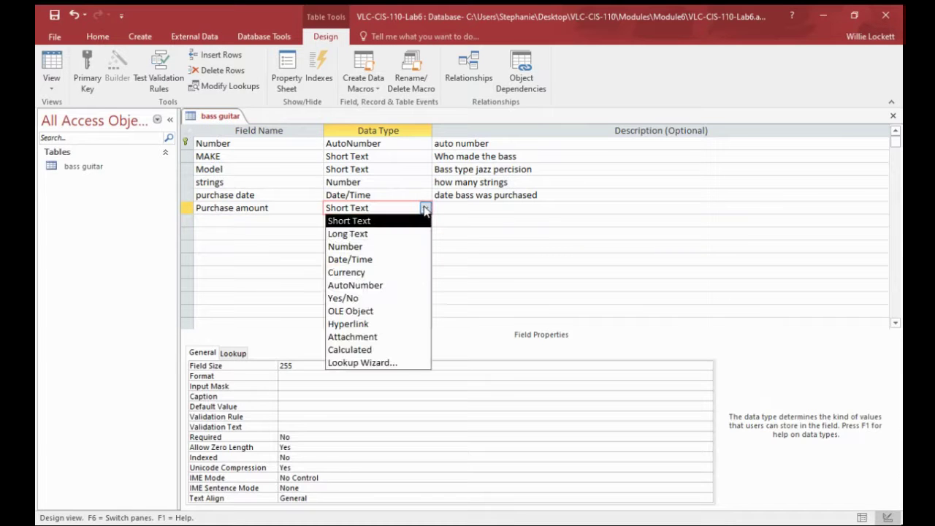
{"action": "left_click", "coordinate": [364, 273]}
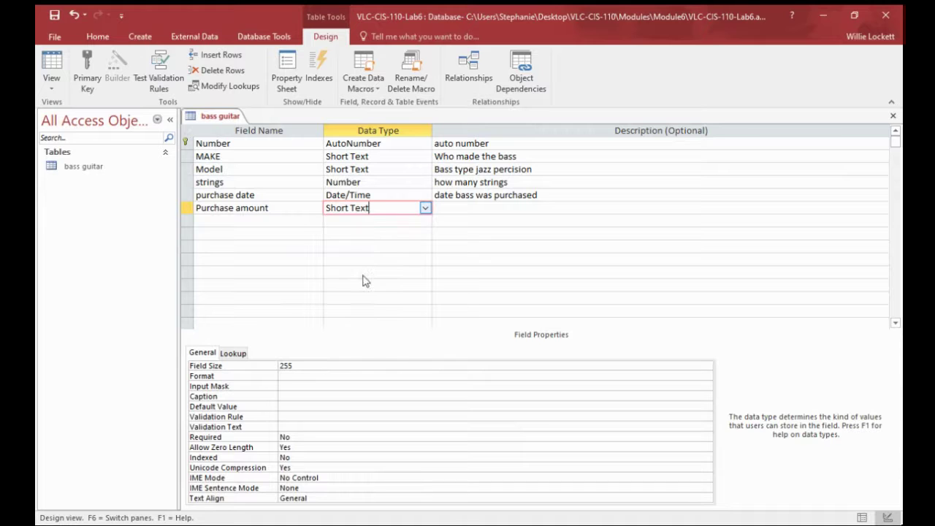
{"action": "left_click", "coordinate": [470, 212]}
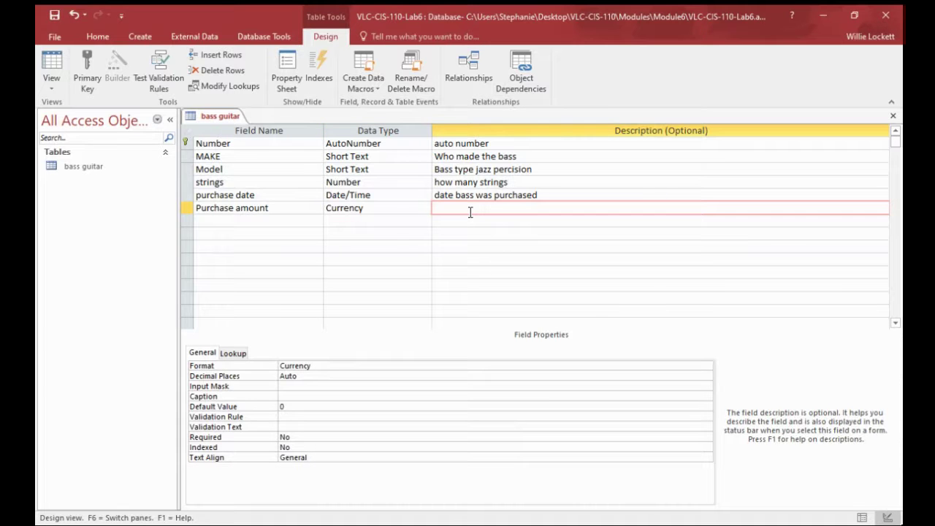
{"action": "type", "text": "nt paid for bass"}
- Close the bass guitar table, saving its design changes and accepting the shortened field sizes
{"action": "left_click", "coordinate": [893, 117]}
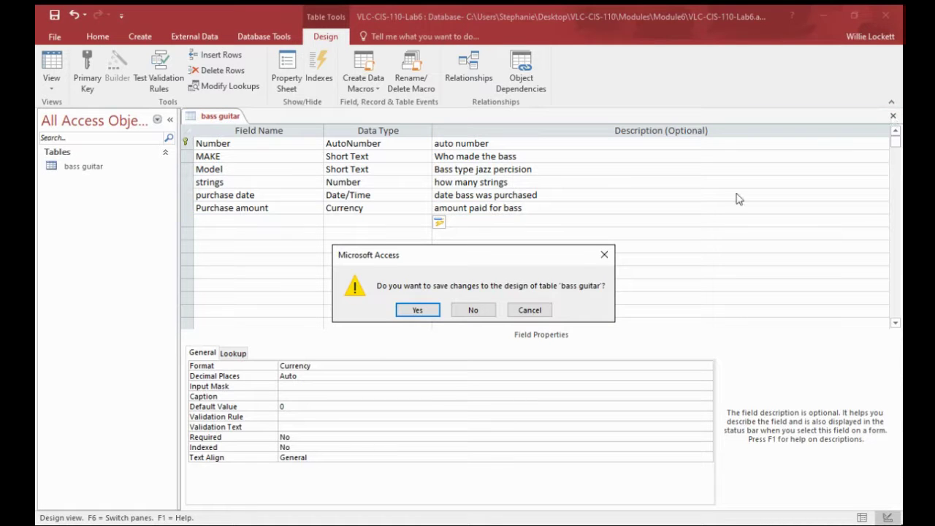
{"action": "left_click", "coordinate": [429, 311]}
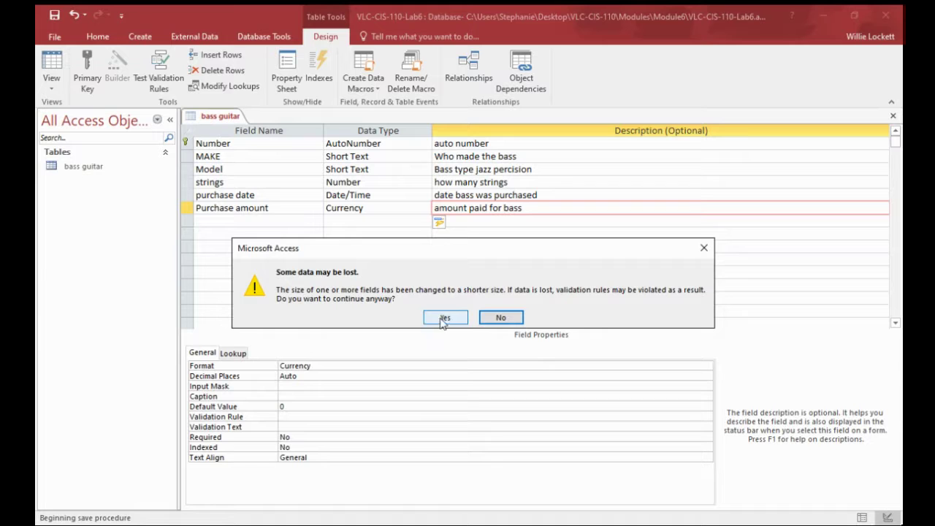
{"action": "left_click", "coordinate": [444, 319]}
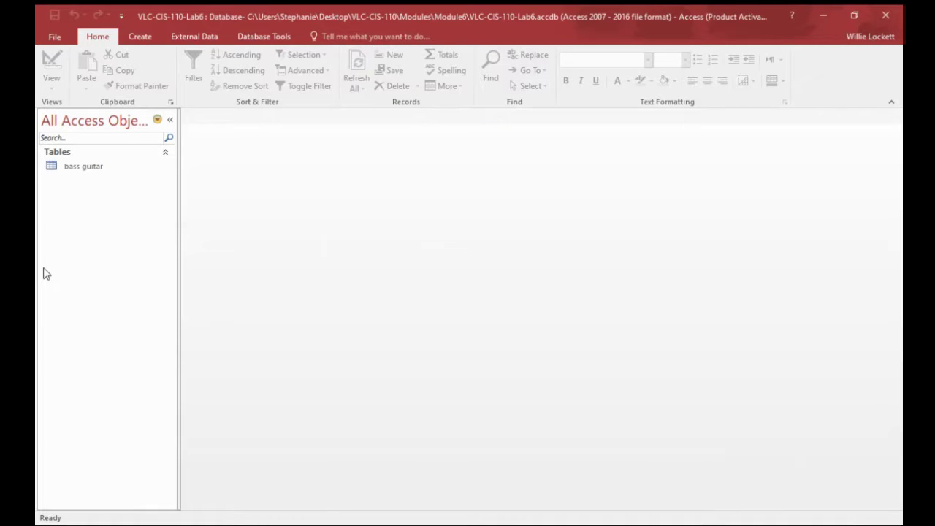
- Open the bass guitar table for data entry and replace the first record's MAKE value with Fender
{"action": "double_click", "coordinate": [84, 167]}
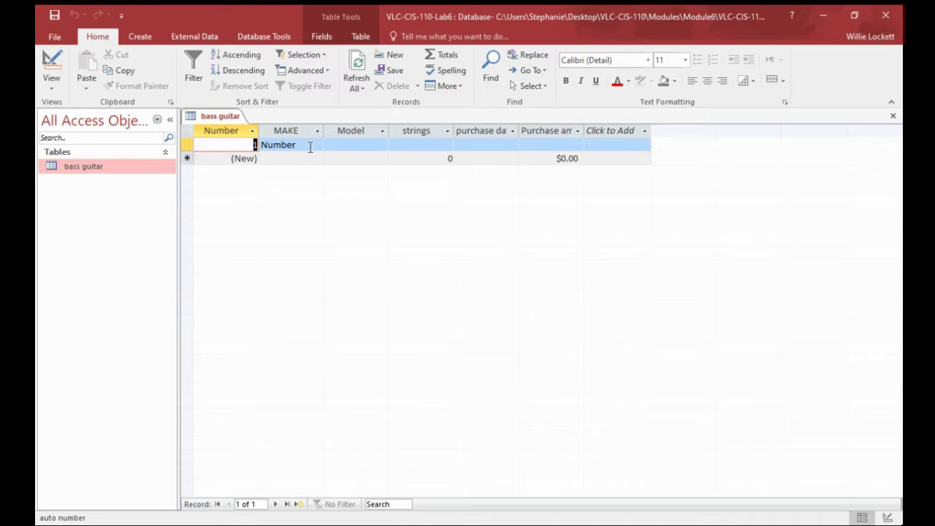
{"action": "left_click", "coordinate": [310, 146]}
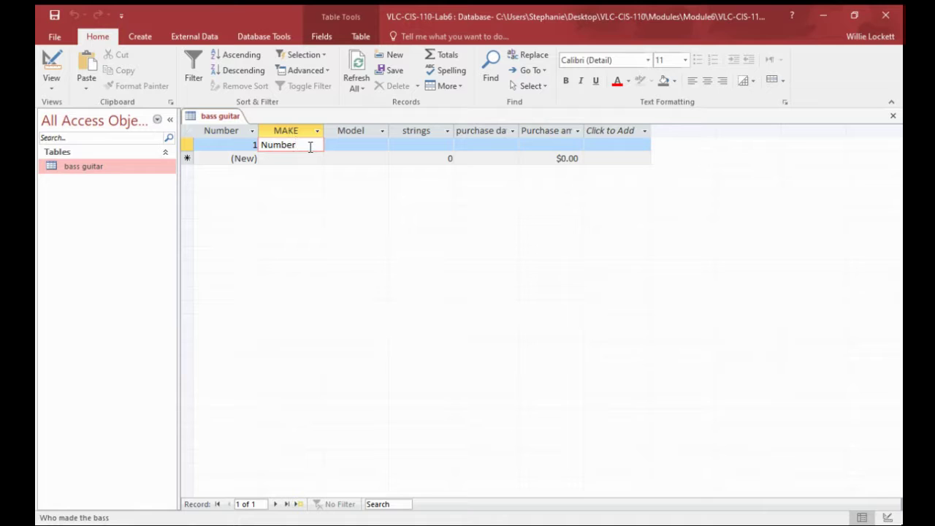
{"action": "key", "text": "BackSpace"}
{"action": "key", "text": "BackSpace"}
{"action": "key", "text": "BackSpace"}
{"action": "key", "text": "BackSpace"}
{"action": "key", "text": "BackSpace"}
{"action": "key", "text": "BackSpace"}
{"action": "type", "text": "Fender"}
- Enter jazz as the Model and 2 as the strings value for the Fender record
{"action": "key", "text": "Tab"}
{"action": "type", "text": "ja"}
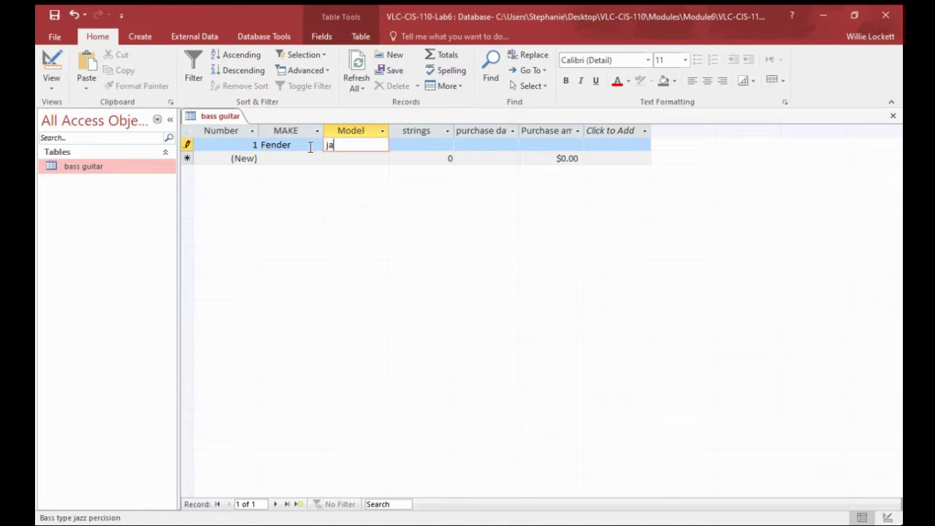
{"action": "type", "text": "zz"}
{"action": "key", "text": "Tab"}
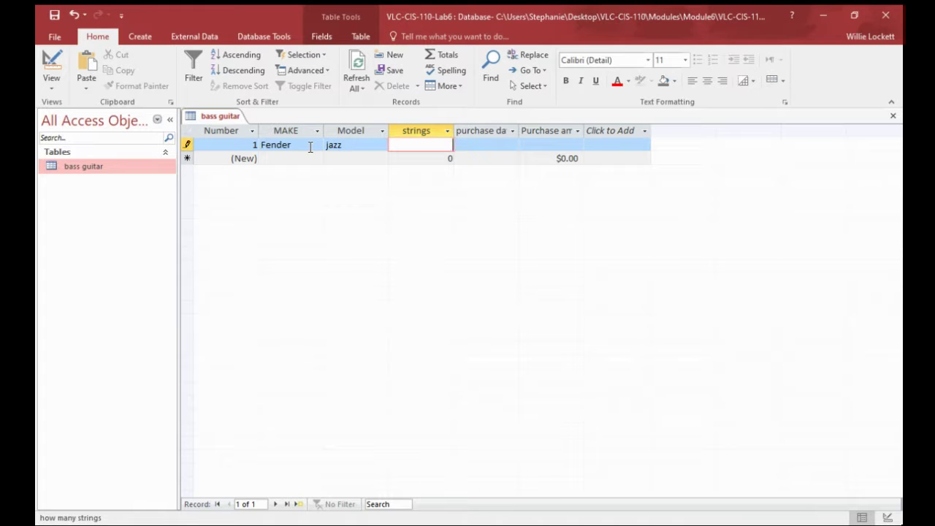
{"action": "type", "text": "2"}
{"action": "key", "text": "Tab"}
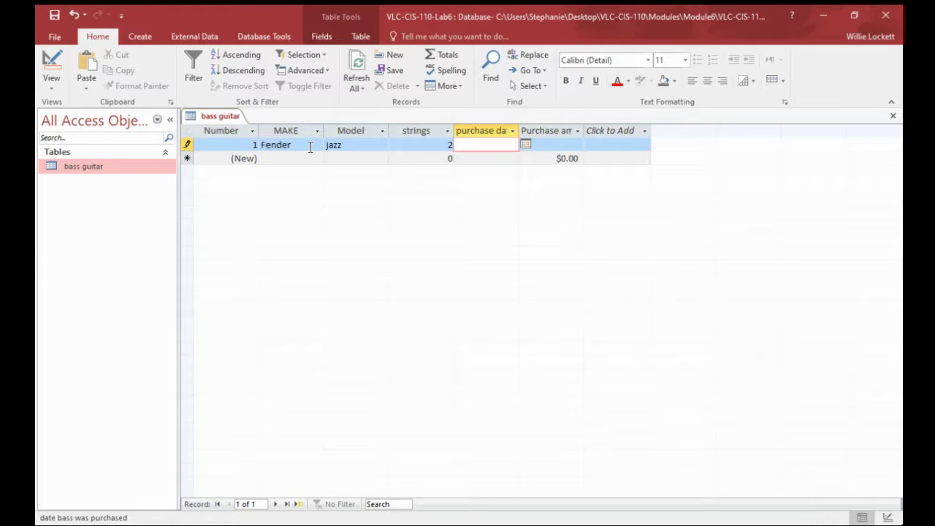
- Set the Fender record's purchase date to 2/17/2020 using the date picker
{"action": "left_click", "coordinate": [525, 144]}
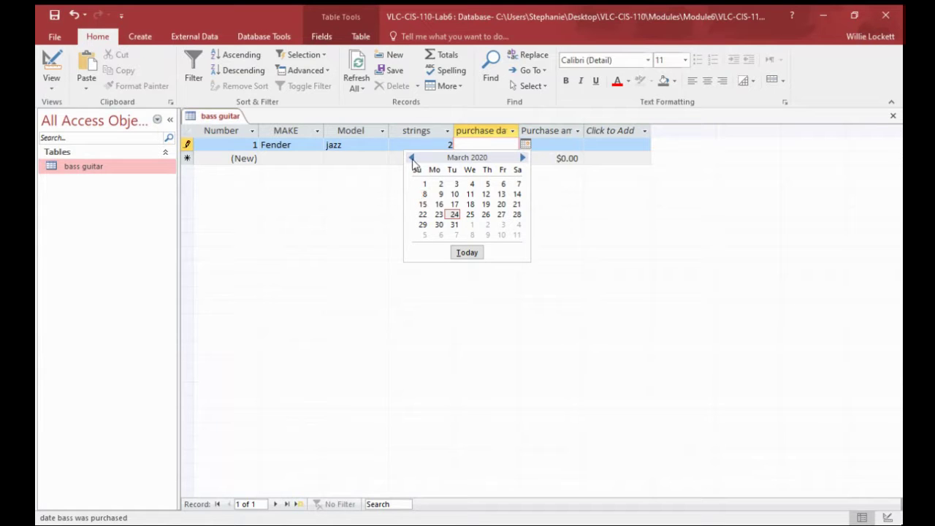
{"action": "left_click", "coordinate": [411, 158]}
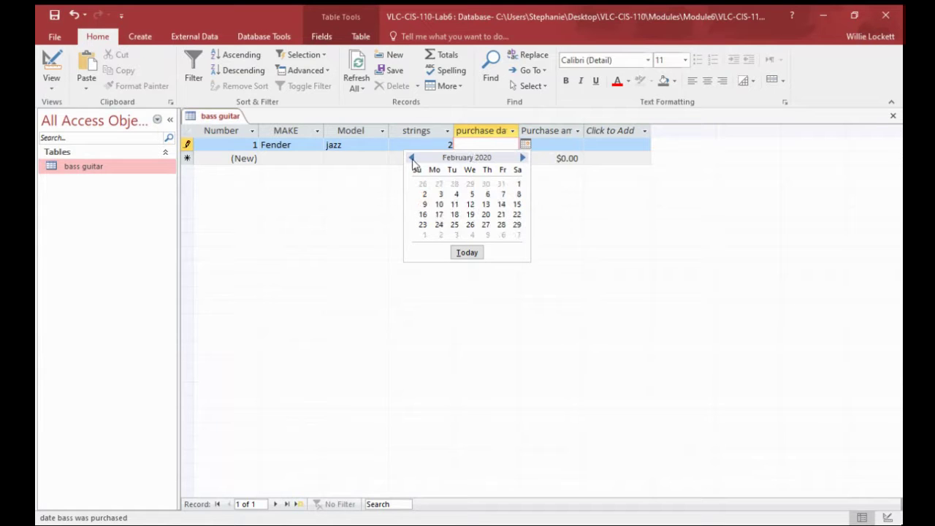
{"action": "left_click", "coordinate": [440, 215]}
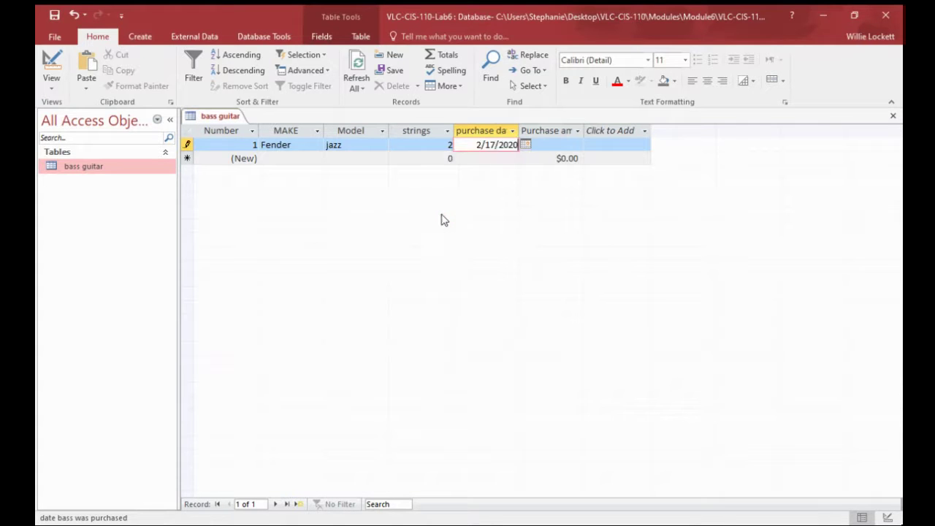
- Widen the purchase date and Purchase amount columns to fit their headings, and enter 1700 as the Fender's purchase amount
{"action": "left_click", "coordinate": [568, 145]}
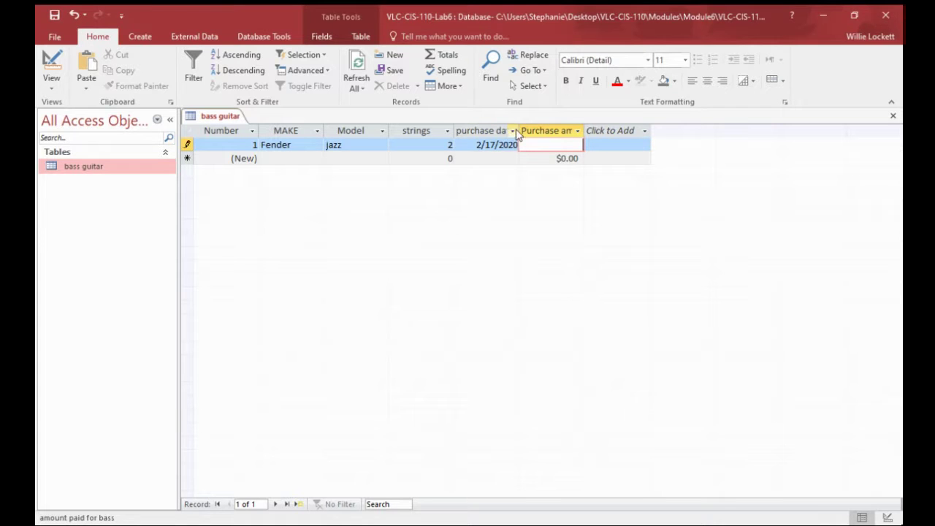
{"action": "left_click_drag", "start_coordinate": [518, 132], "coordinate": [547, 132]}
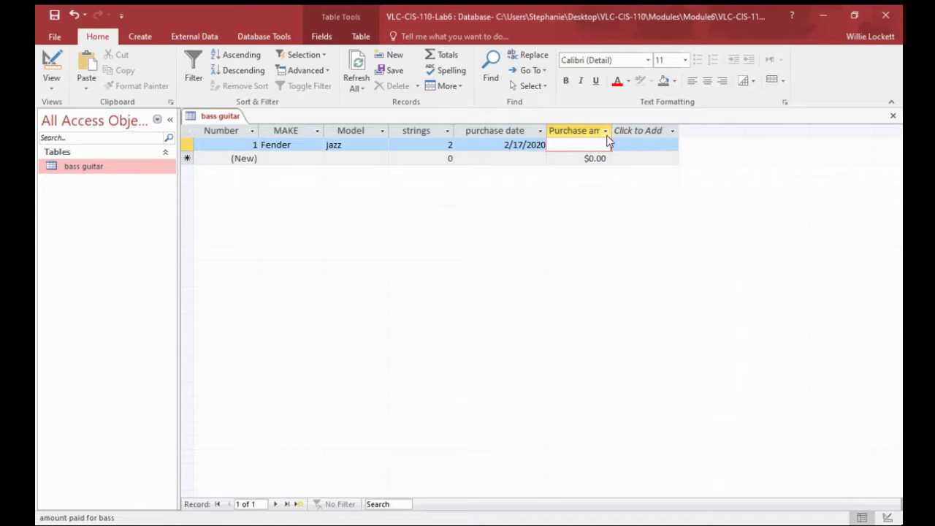
{"action": "left_click_drag", "start_coordinate": [613, 133], "coordinate": [640, 138]}
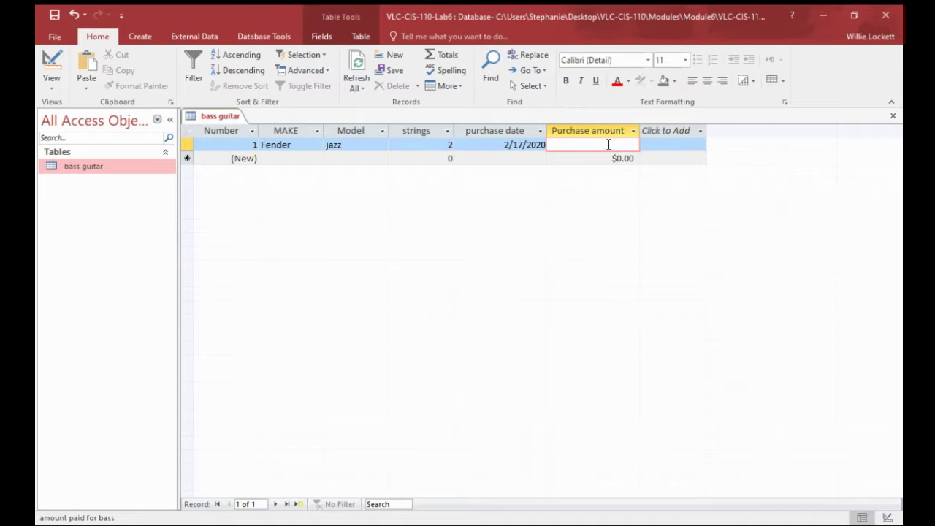
{"action": "type", "text": "1700"}
- Add a Short Text field named Serial Number after the Purchase amount column
{"action": "left_click", "coordinate": [687, 132]}
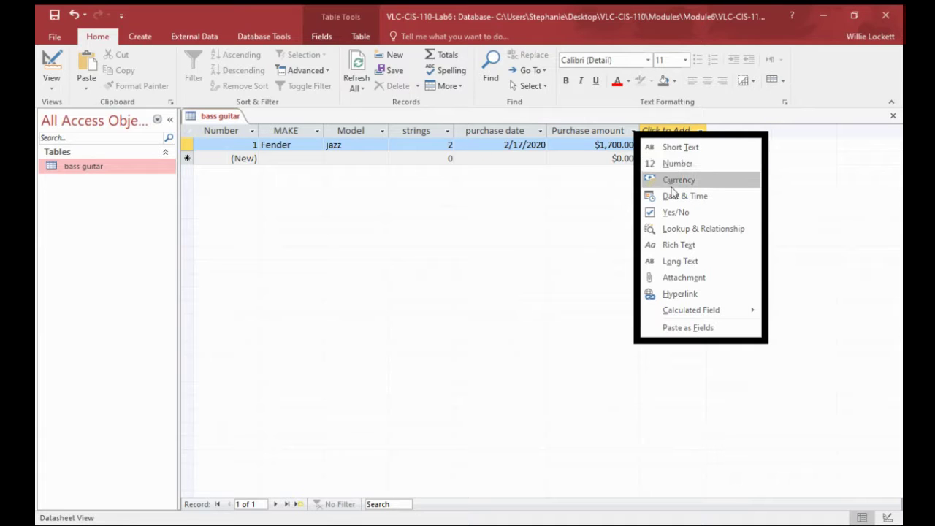
{"action": "left_click", "coordinate": [676, 146]}
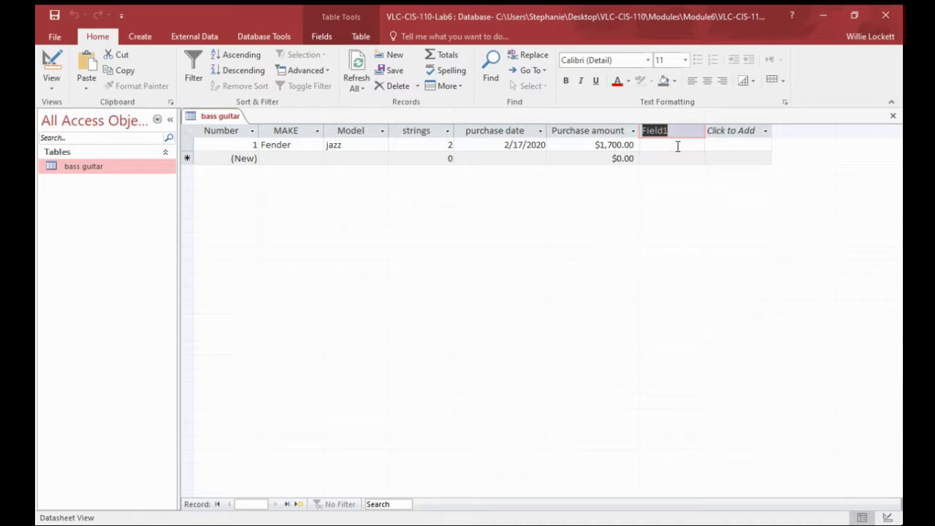
{"action": "type", "text": "S"}
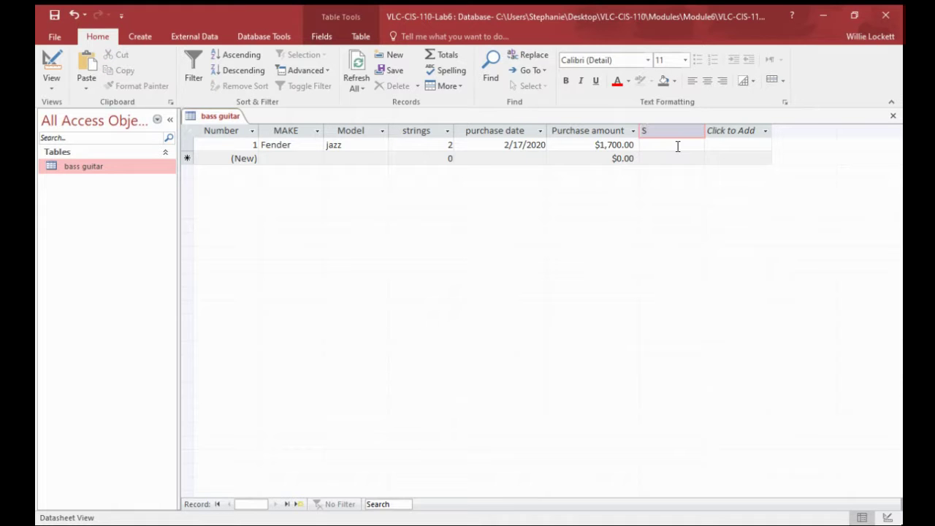
{"action": "type", "text": "erial Number"}
{"action": "key", "text": "Return"}
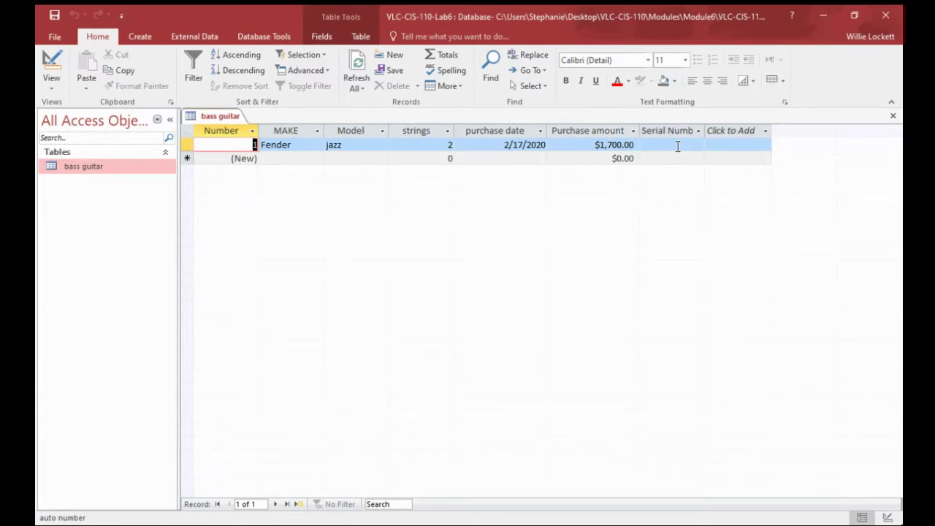
- Enter S909ei as the Serial Number of the Fender record and commit the entry
{"action": "left_click", "coordinate": [680, 144]}
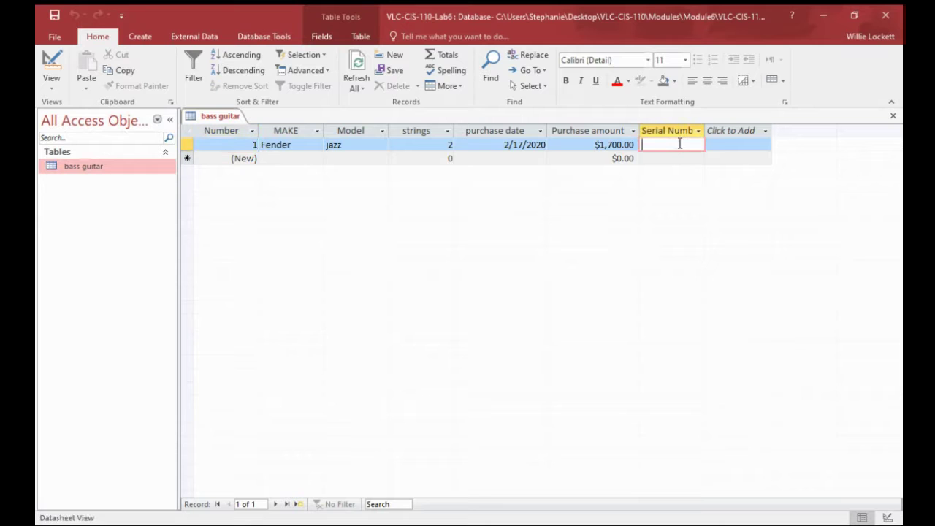
{"action": "type", "text": "S"}
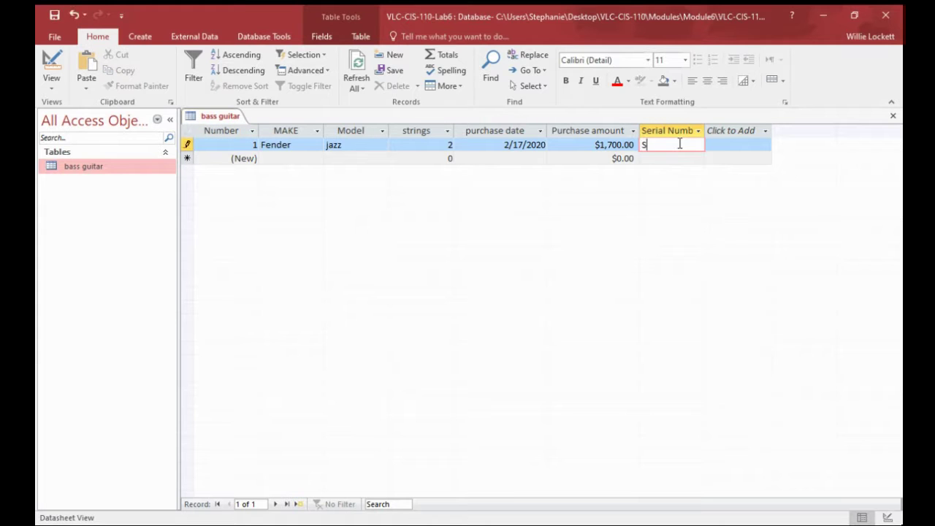
{"action": "type", "text": "909ei"}
{"action": "left_click", "coordinate": [308, 158]}
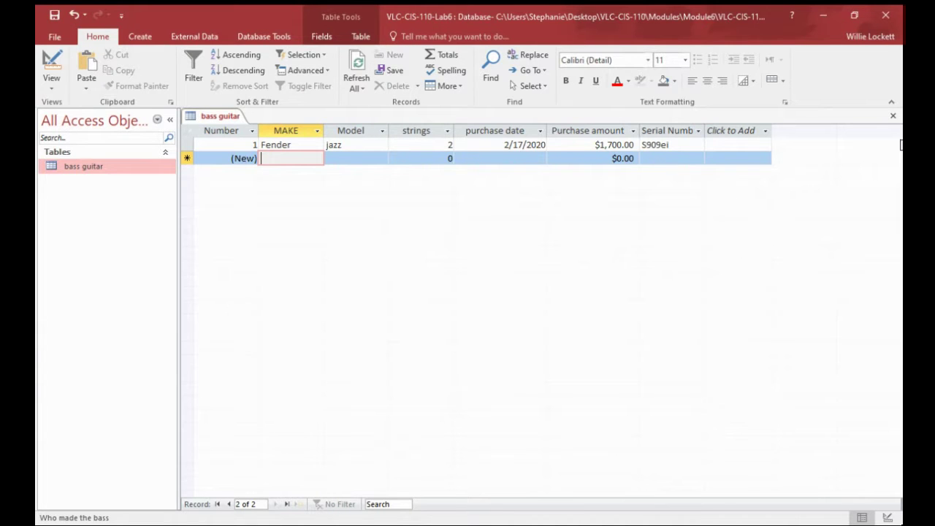
- Close the bass guitar table and save the changes to its layout
{"action": "left_click", "coordinate": [893, 118]}
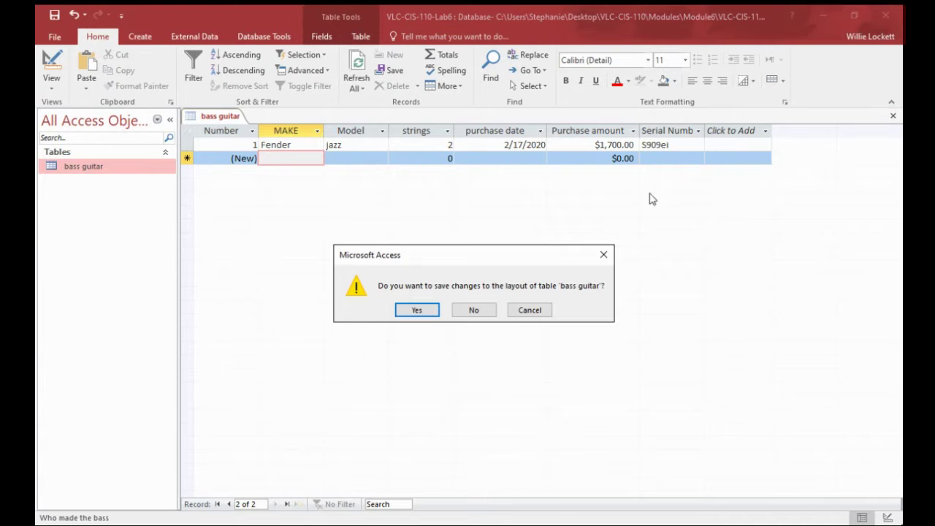
{"action": "left_click", "coordinate": [415, 309]}
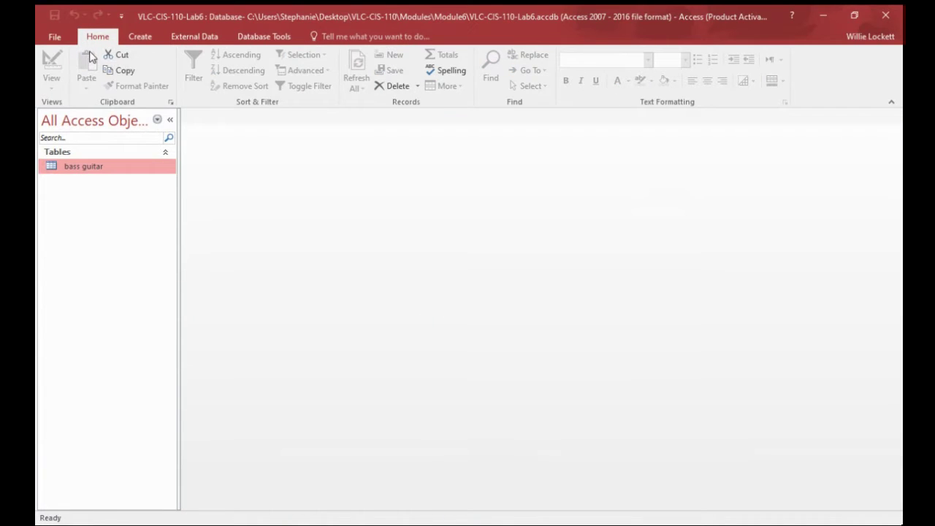
- Save the database in Access Database (*.accdb) format as VLC-CIS-110-Lab6.accdb in the Desktop folder VLC-CIS-110\Modules\Module6, replacing the existing file
{"action": "left_click", "coordinate": [57, 38]}
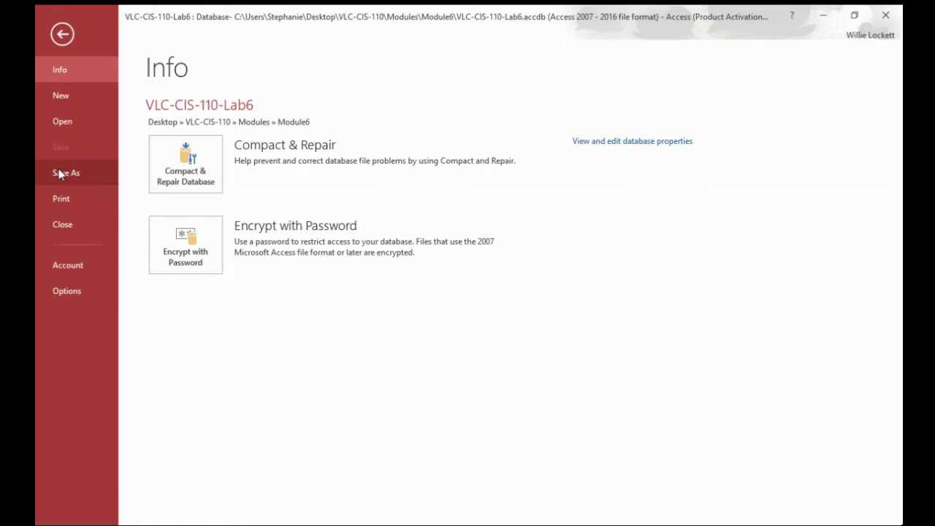
{"action": "left_click", "coordinate": [59, 172]}
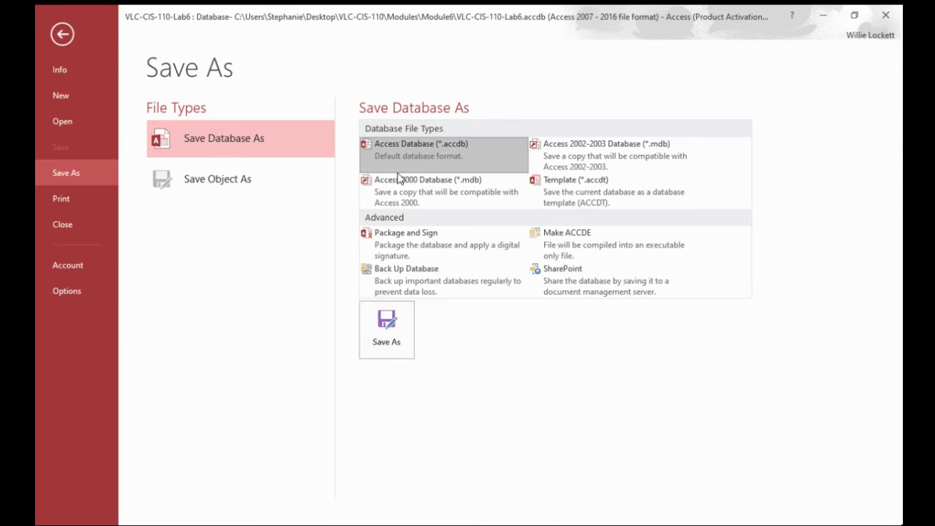
{"action": "left_click", "coordinate": [385, 330]}
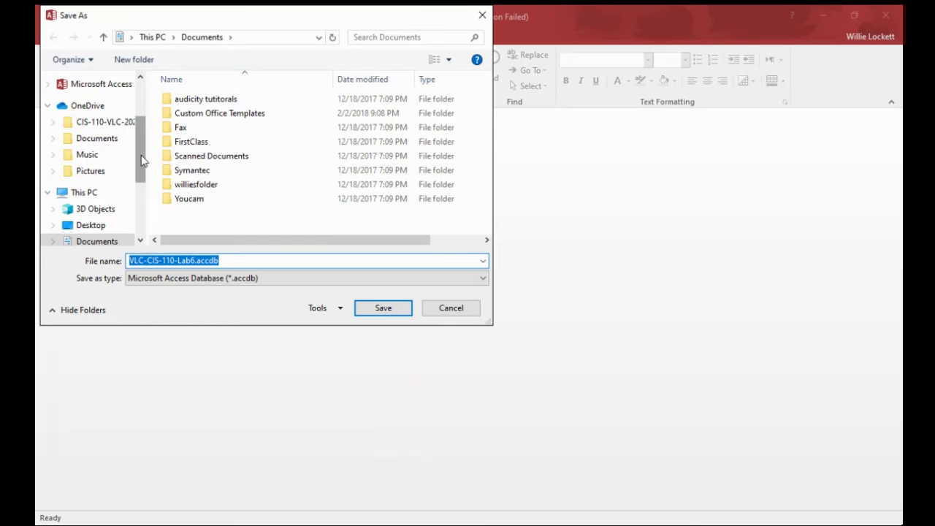
{"action": "scroll", "coordinate": [143, 160], "scroll_direction": "up", "scroll_amount": 2}
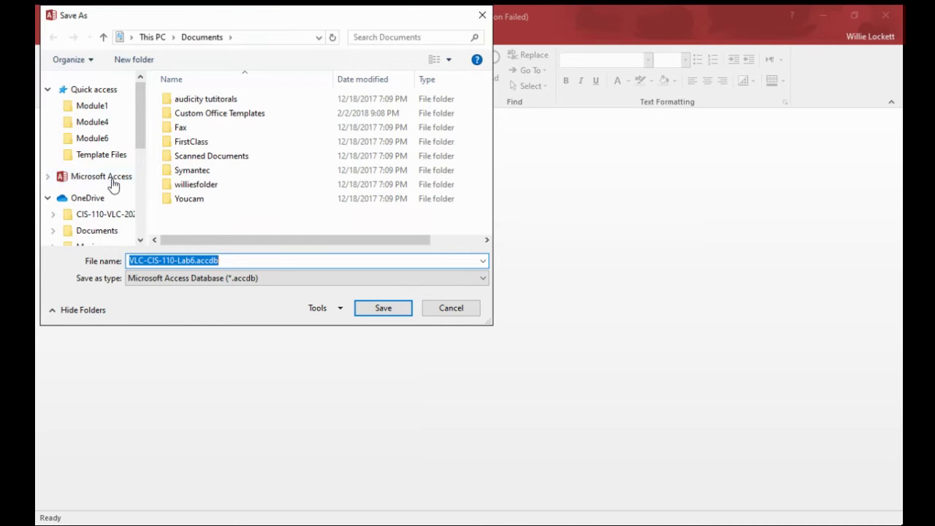
{"action": "scroll", "coordinate": [117, 183], "scroll_direction": "down", "scroll_amount": 5}
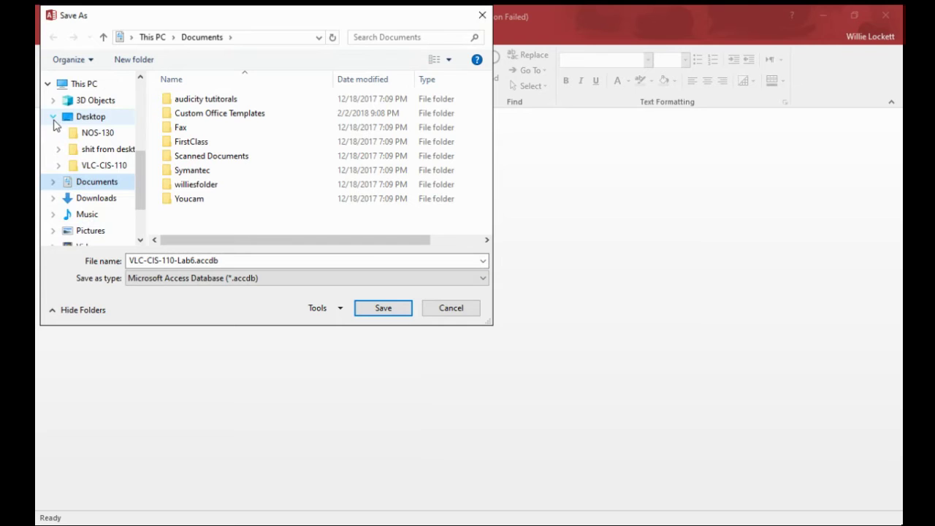
{"action": "left_click", "coordinate": [58, 166]}
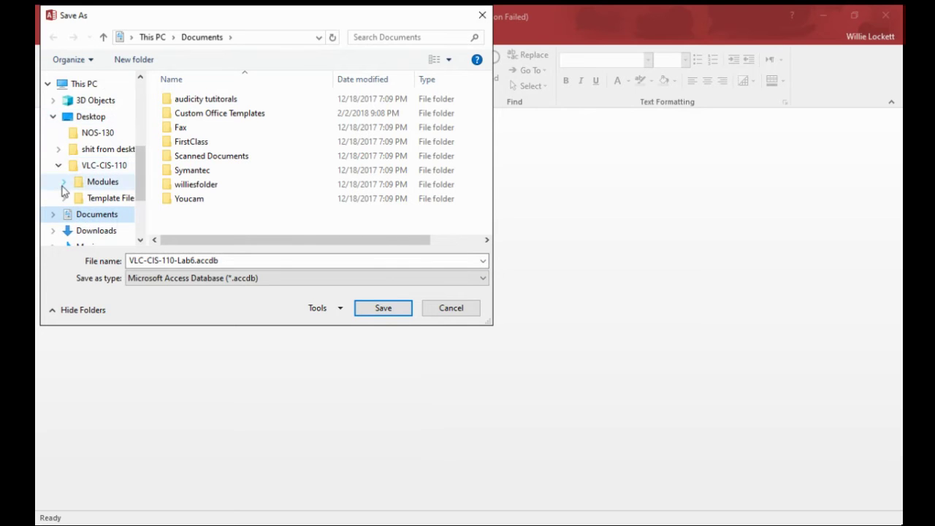
{"action": "left_click", "coordinate": [63, 184]}
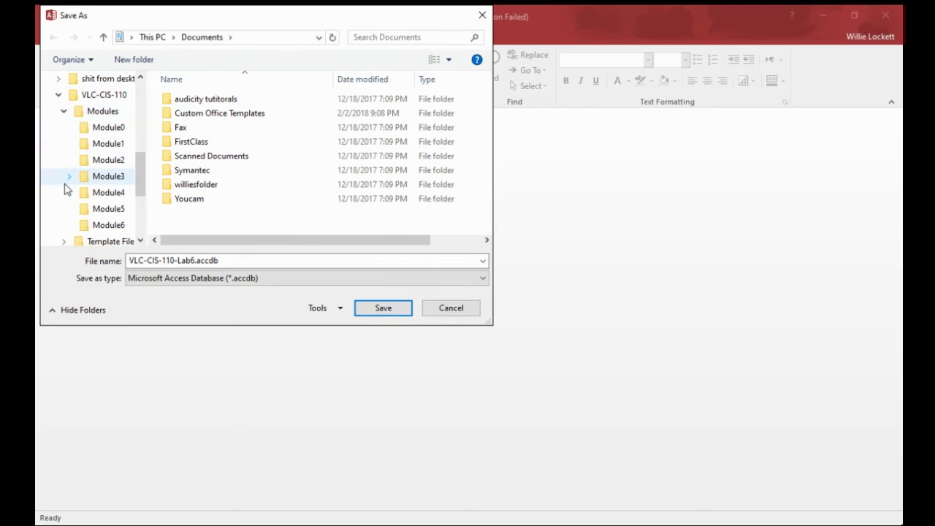
{"action": "left_click", "coordinate": [108, 228]}
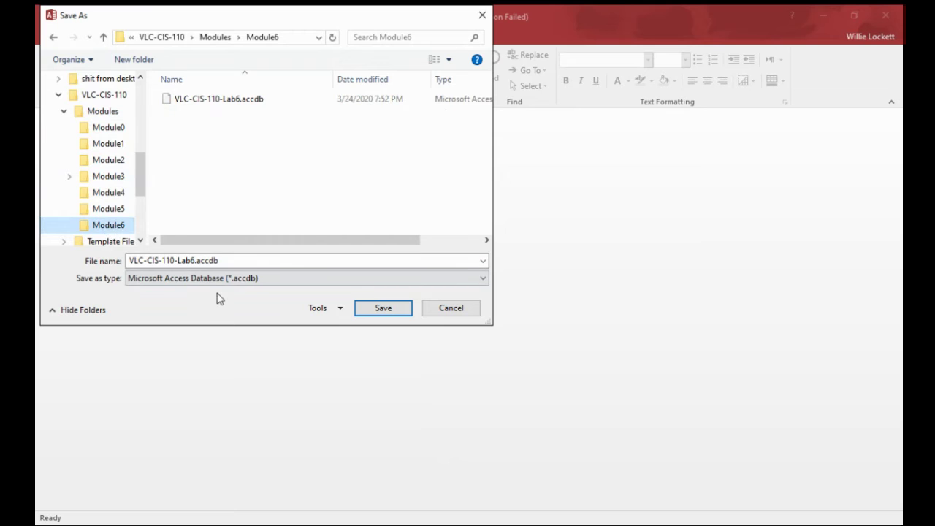
{"action": "left_click", "coordinate": [384, 310]}
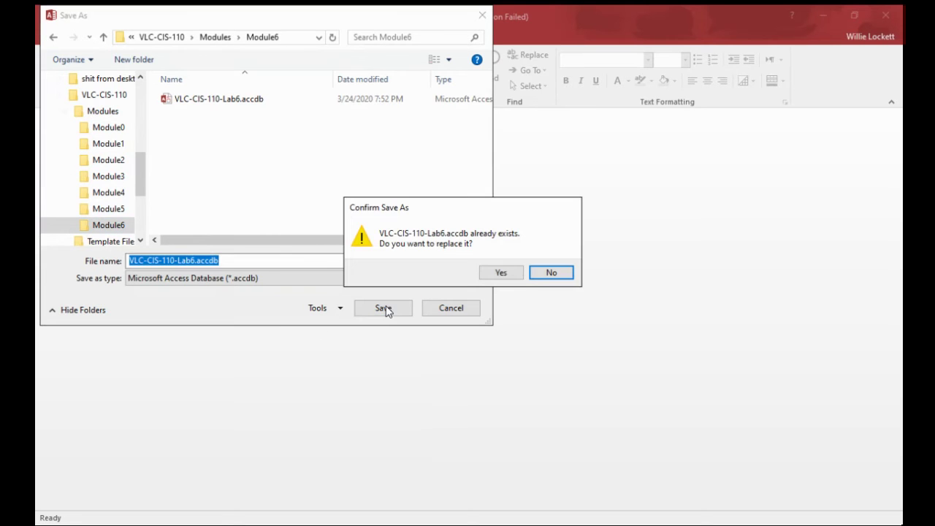
{"action": "left_click", "coordinate": [516, 274]}
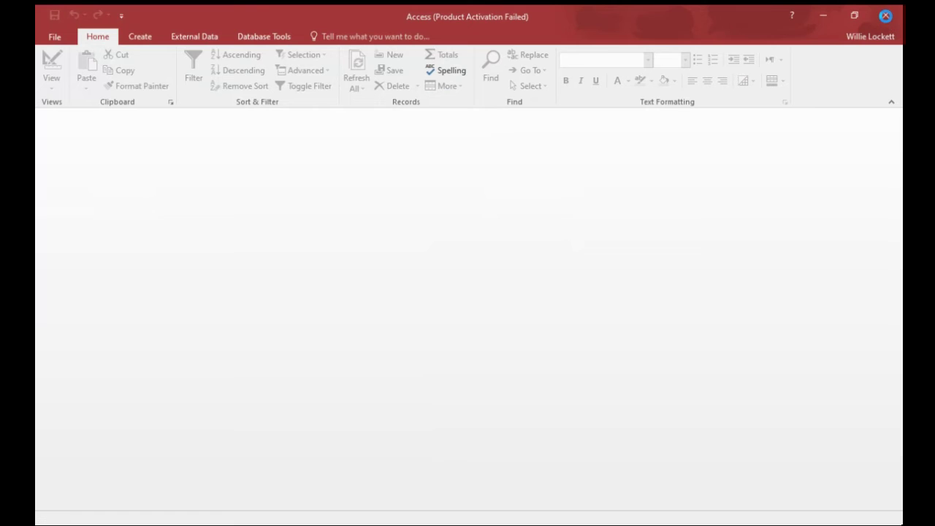